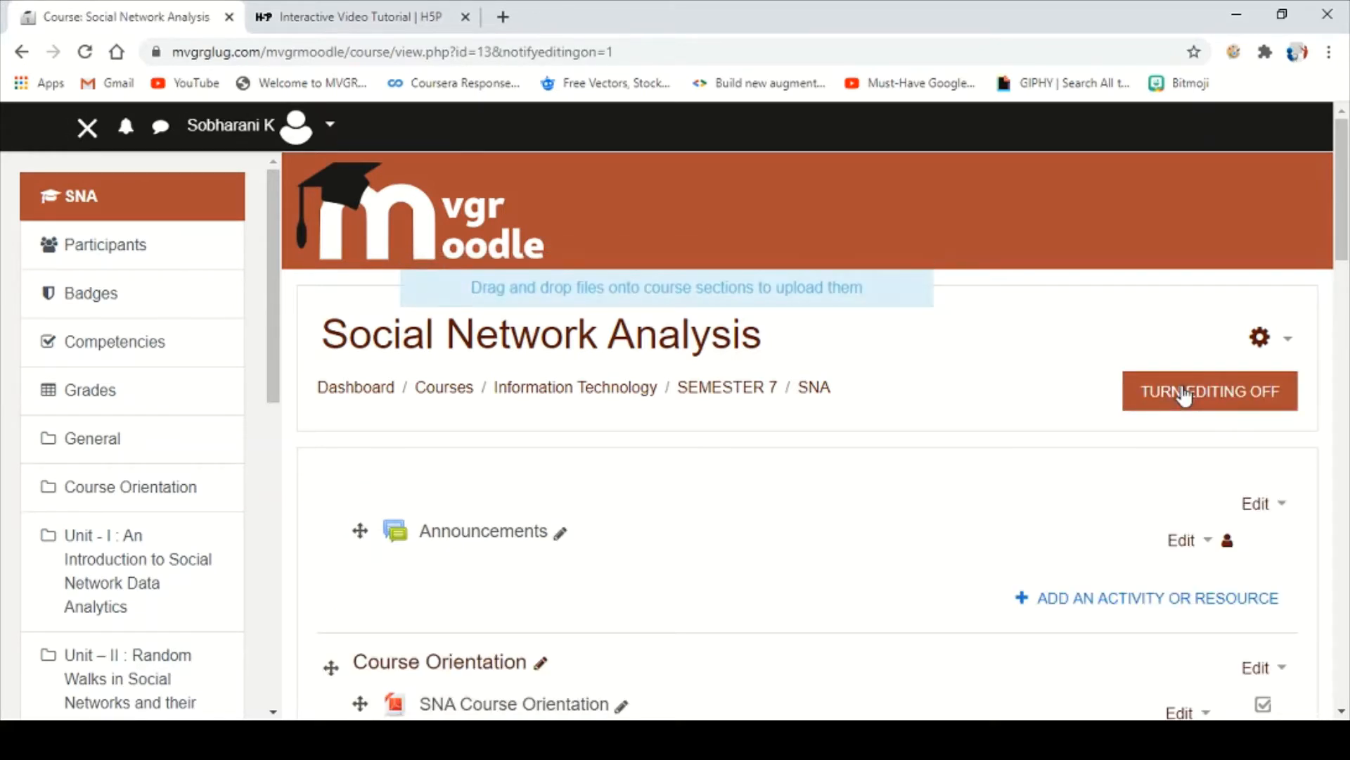
Start a new Folder resource in the Course Orientation section and name it "Downloads".
{"action": "scroll", "coordinate": [1185, 396], "scroll_direction": "down", "scroll_amount": 3}
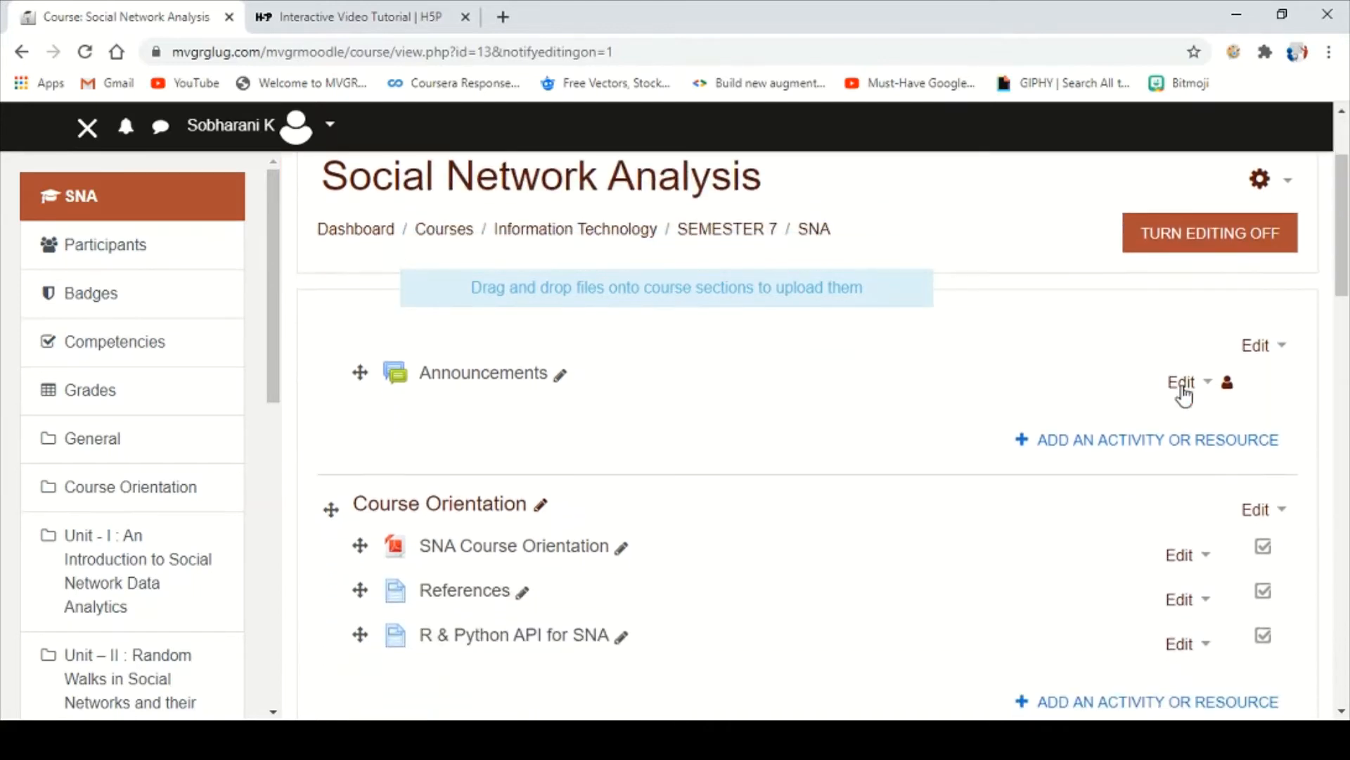
{"action": "scroll", "coordinate": [1185, 395], "scroll_direction": "down", "scroll_amount": 1}
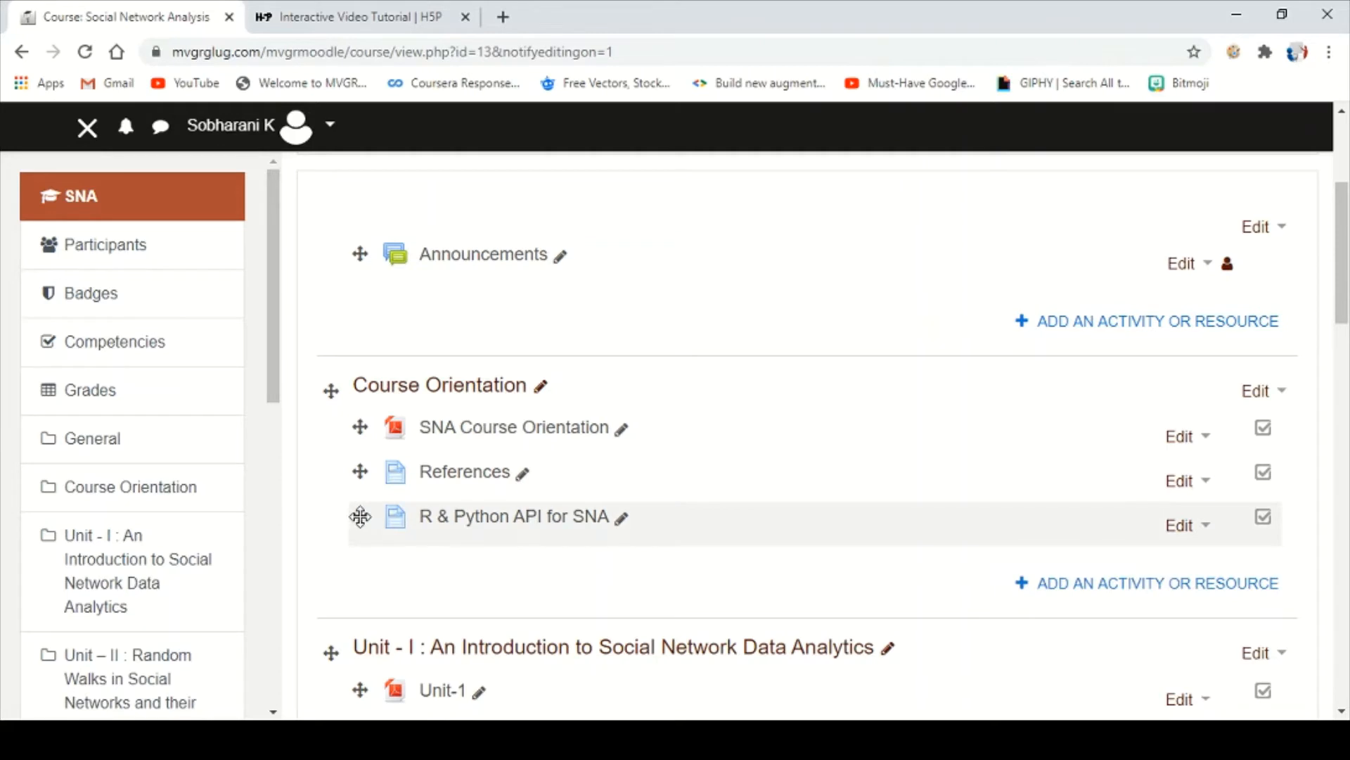
{"action": "left_click", "coordinate": [1083, 594]}
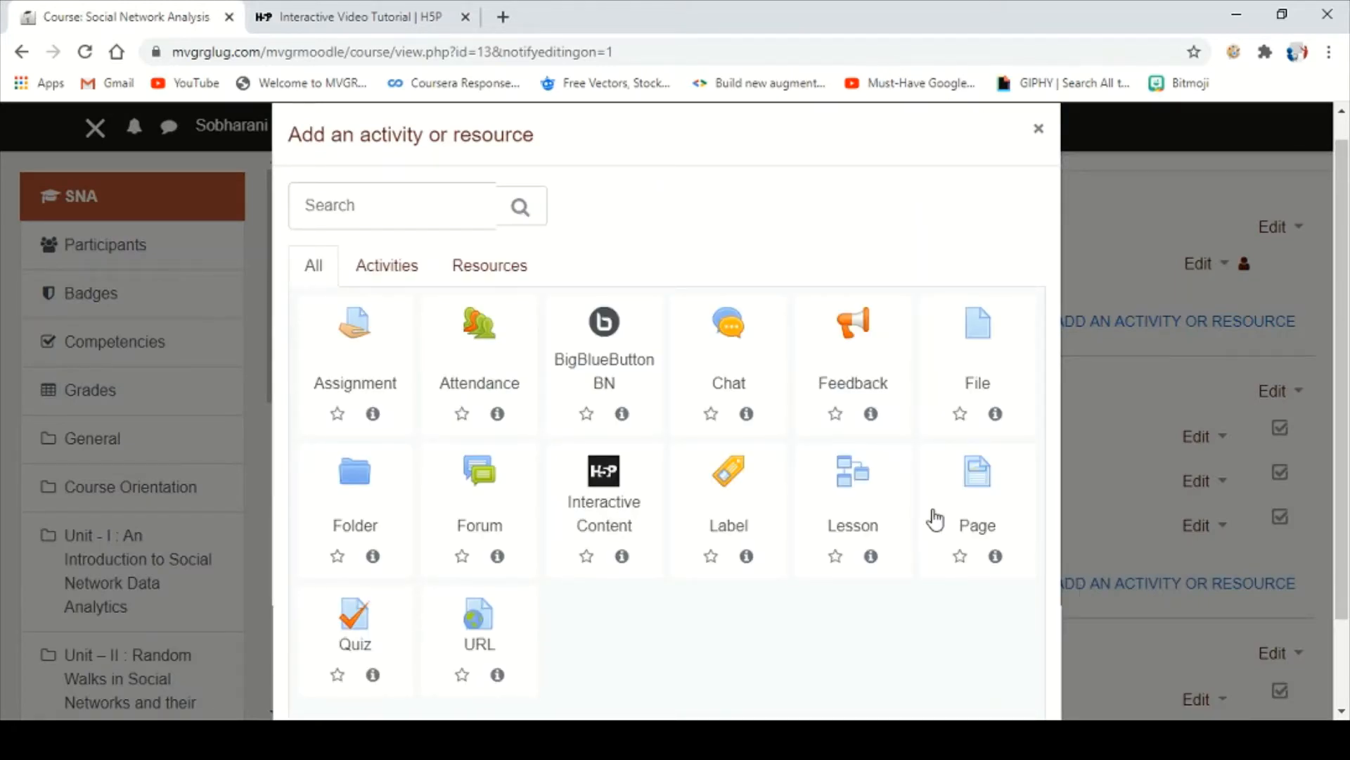
{"action": "left_click", "coordinate": [496, 273]}
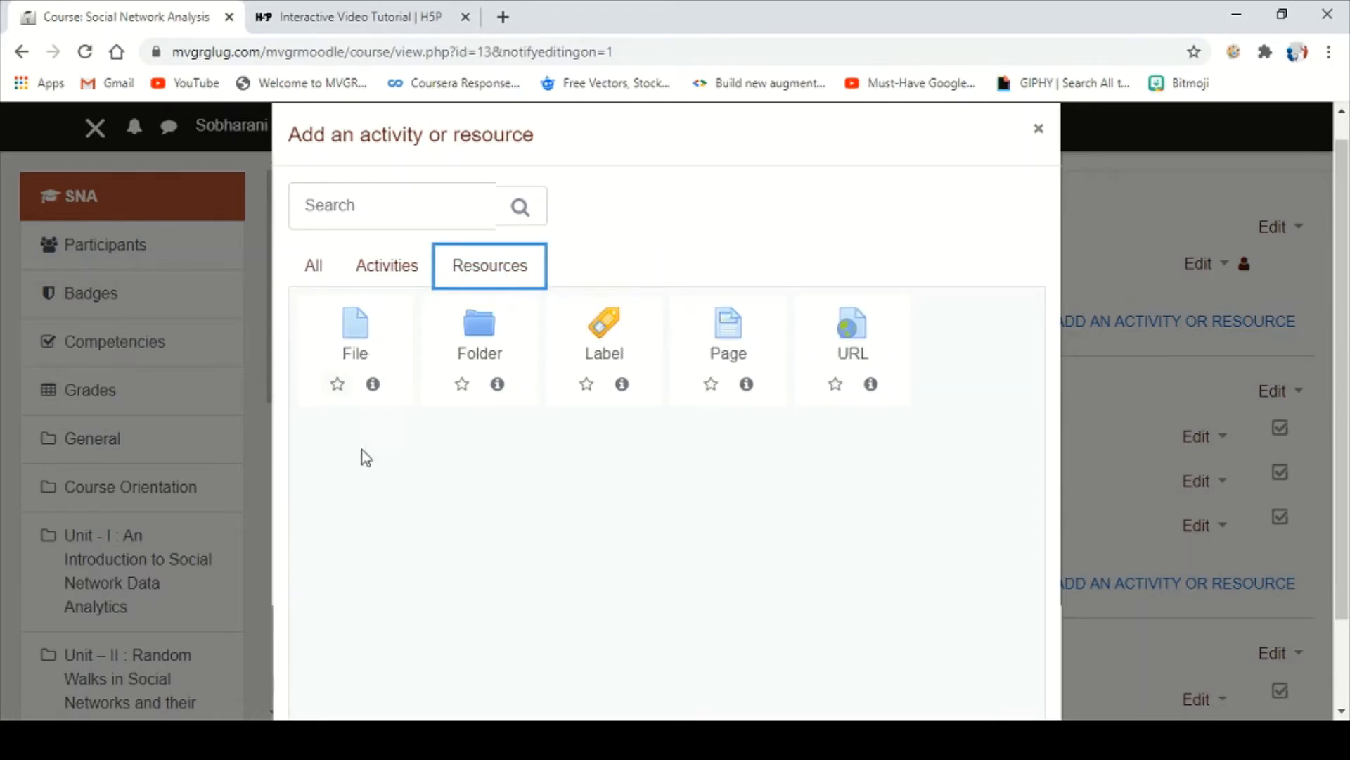
{"action": "left_click", "coordinate": [478, 352]}
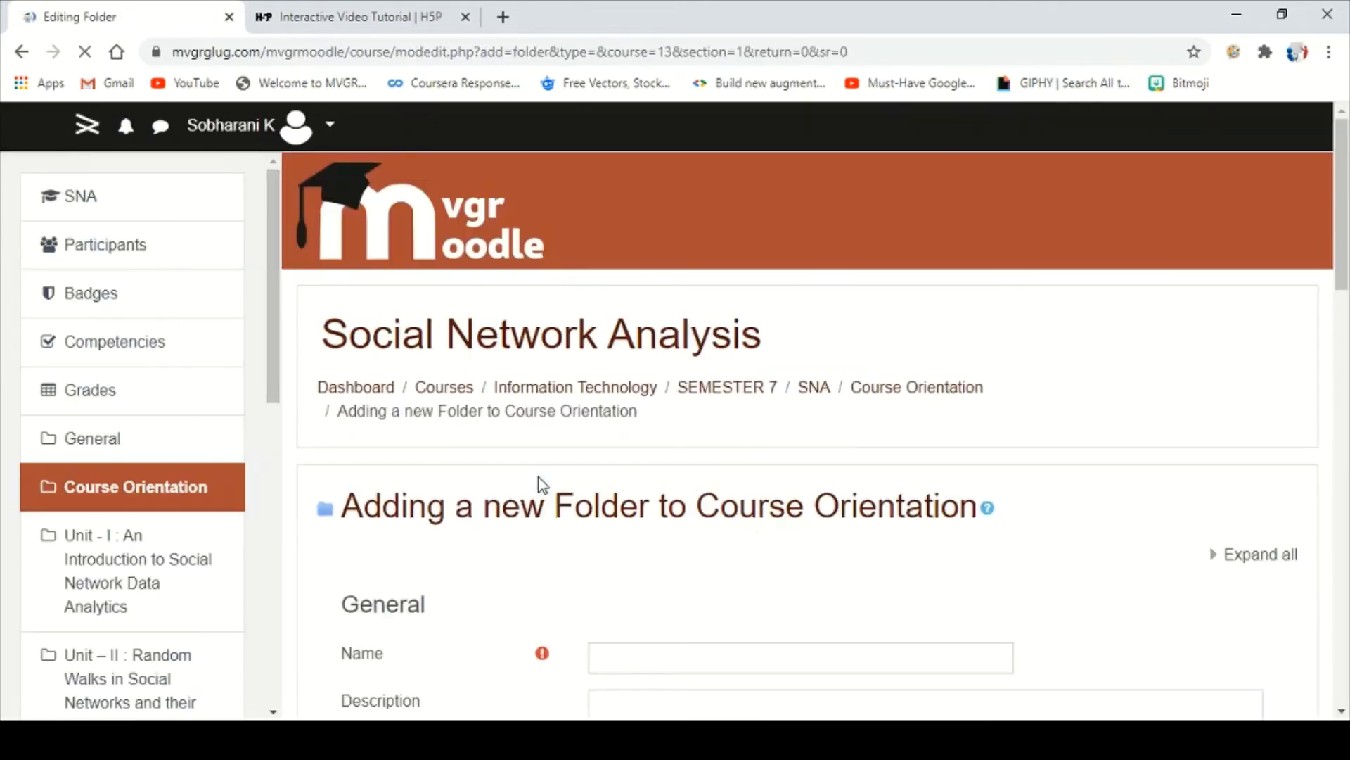
{"action": "left_click", "coordinate": [637, 655]}
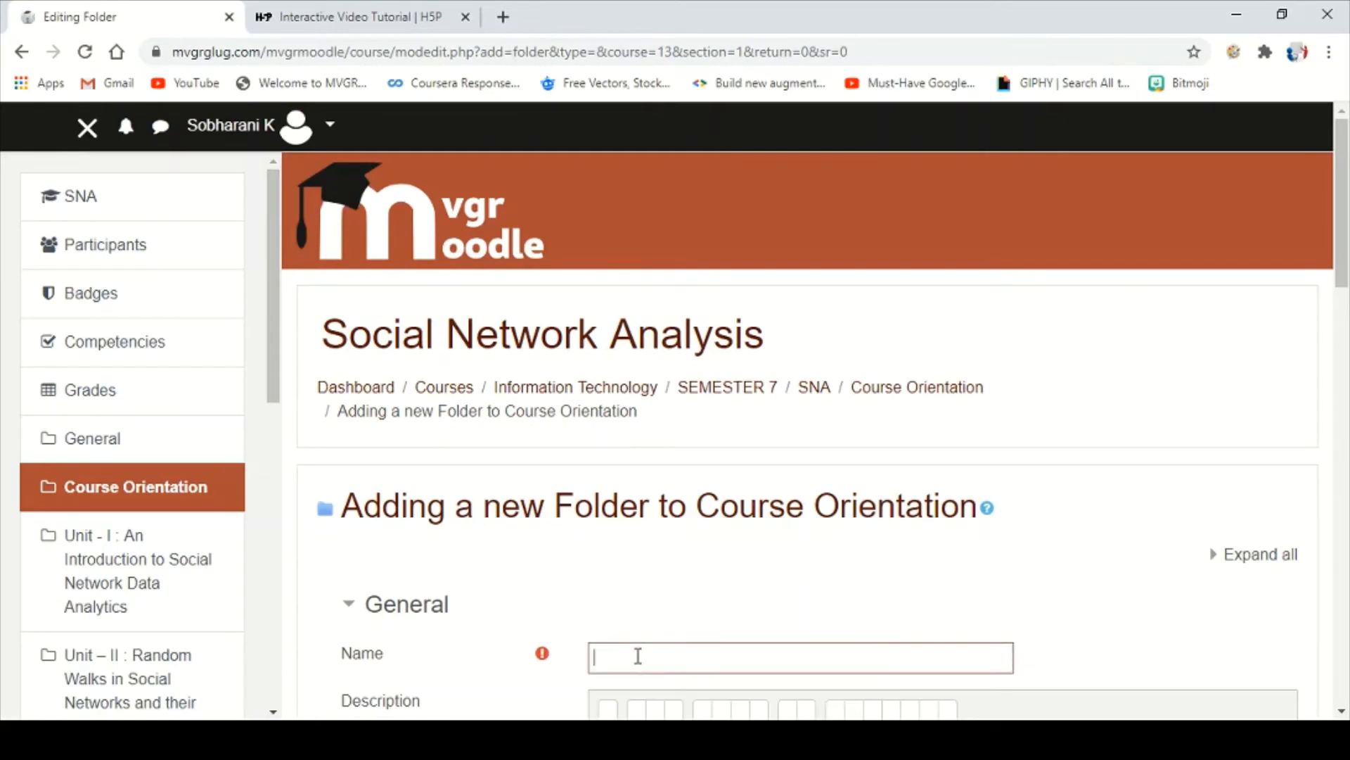
{"action": "type", "text": "Down"}
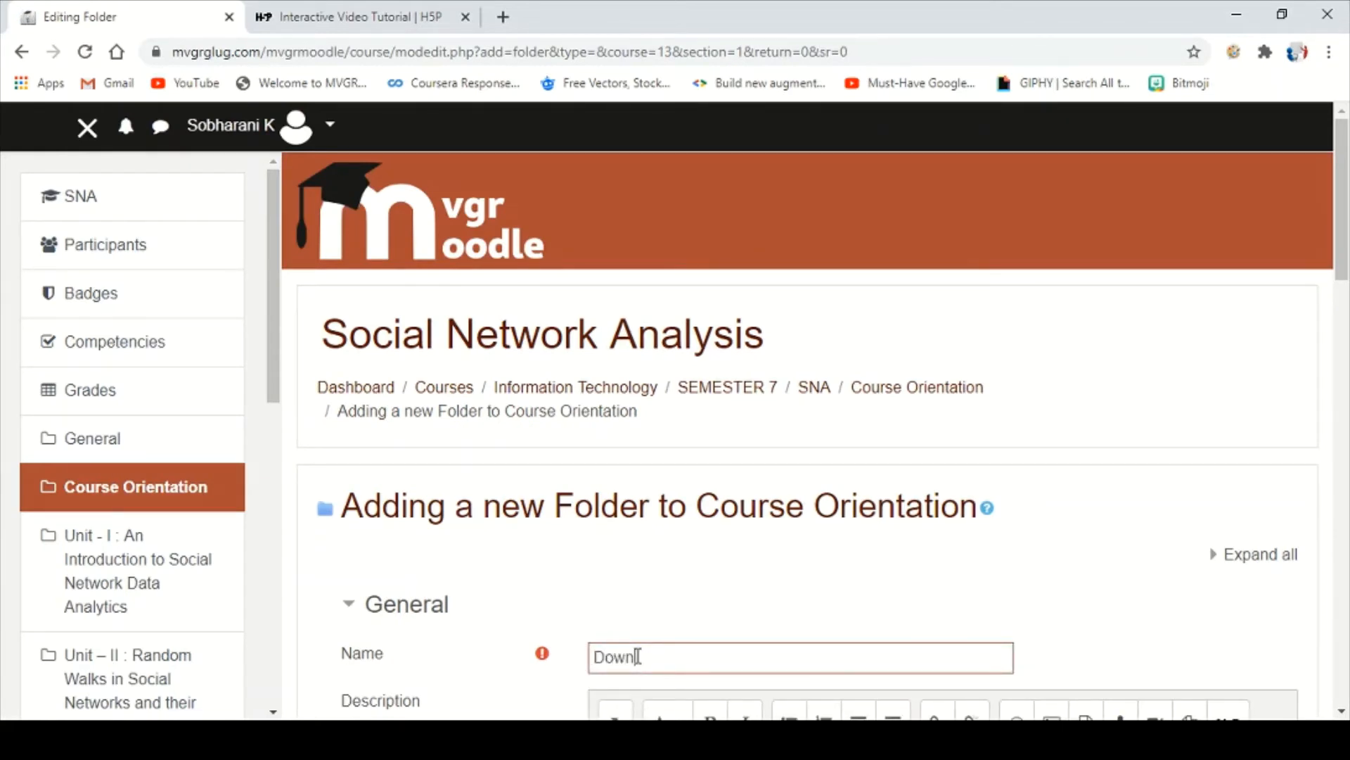
{"action": "type", "text": "loads"}
Enter "Description" as the folder's description.
{"action": "scroll", "coordinate": [1245, 643], "scroll_direction": "down", "scroll_amount": 4}
{"action": "scroll", "coordinate": [753, 286], "scroll_direction": "down", "scroll_amount": 3}
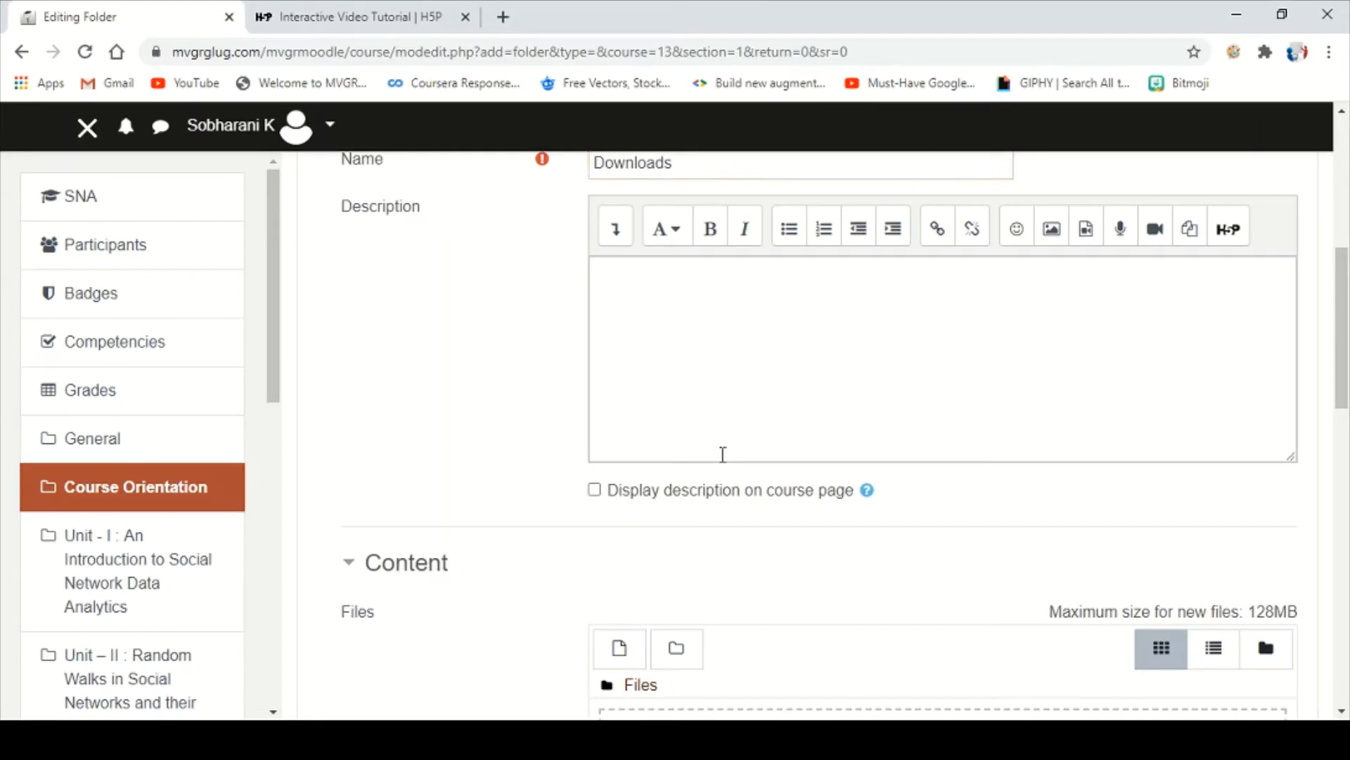
{"action": "left_click", "coordinate": [682, 346]}
{"action": "type", "text": "Descri"}
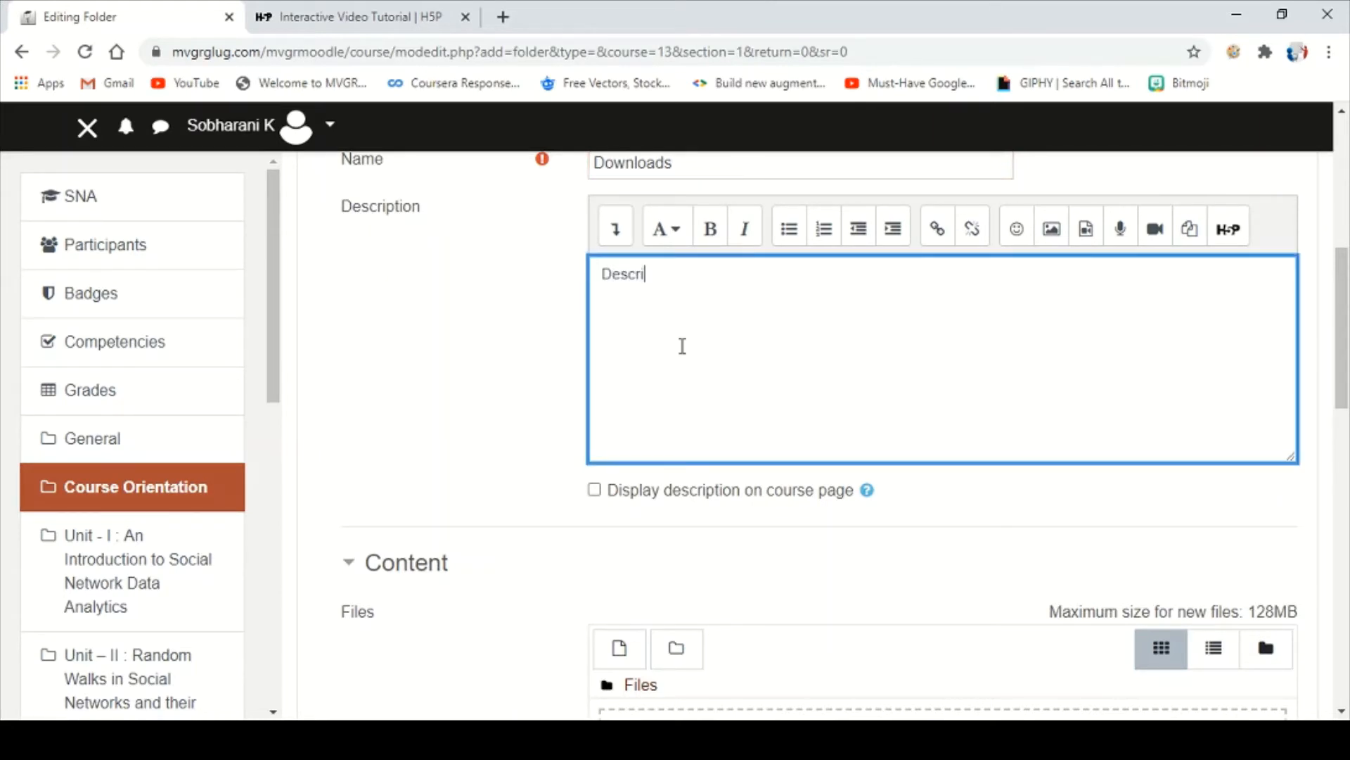
{"action": "type", "text": "ption"}
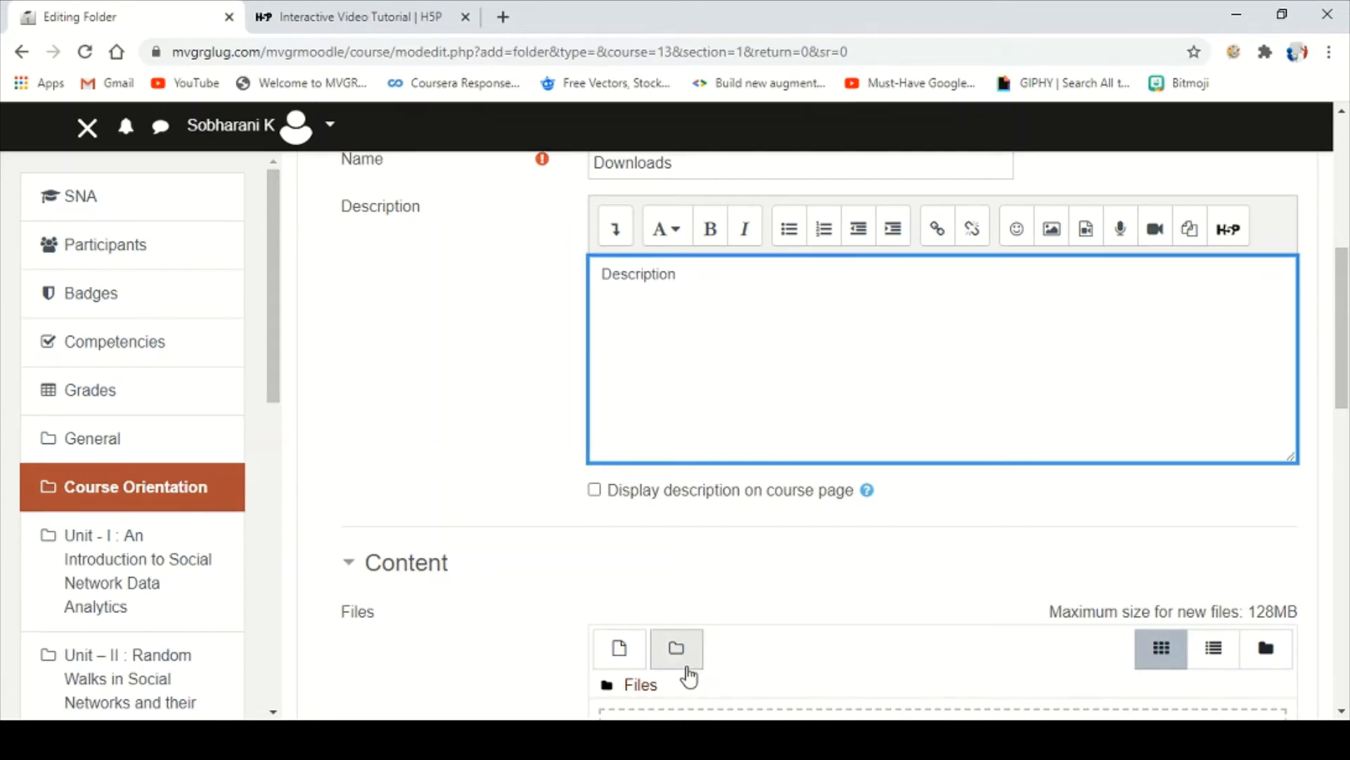
Upload the file AR Ref.txt from the computer into the folder's content, keeping the Creative Commons - ShareAlike licence.
{"action": "scroll", "coordinate": [703, 661], "scroll_direction": "down", "scroll_amount": 5}
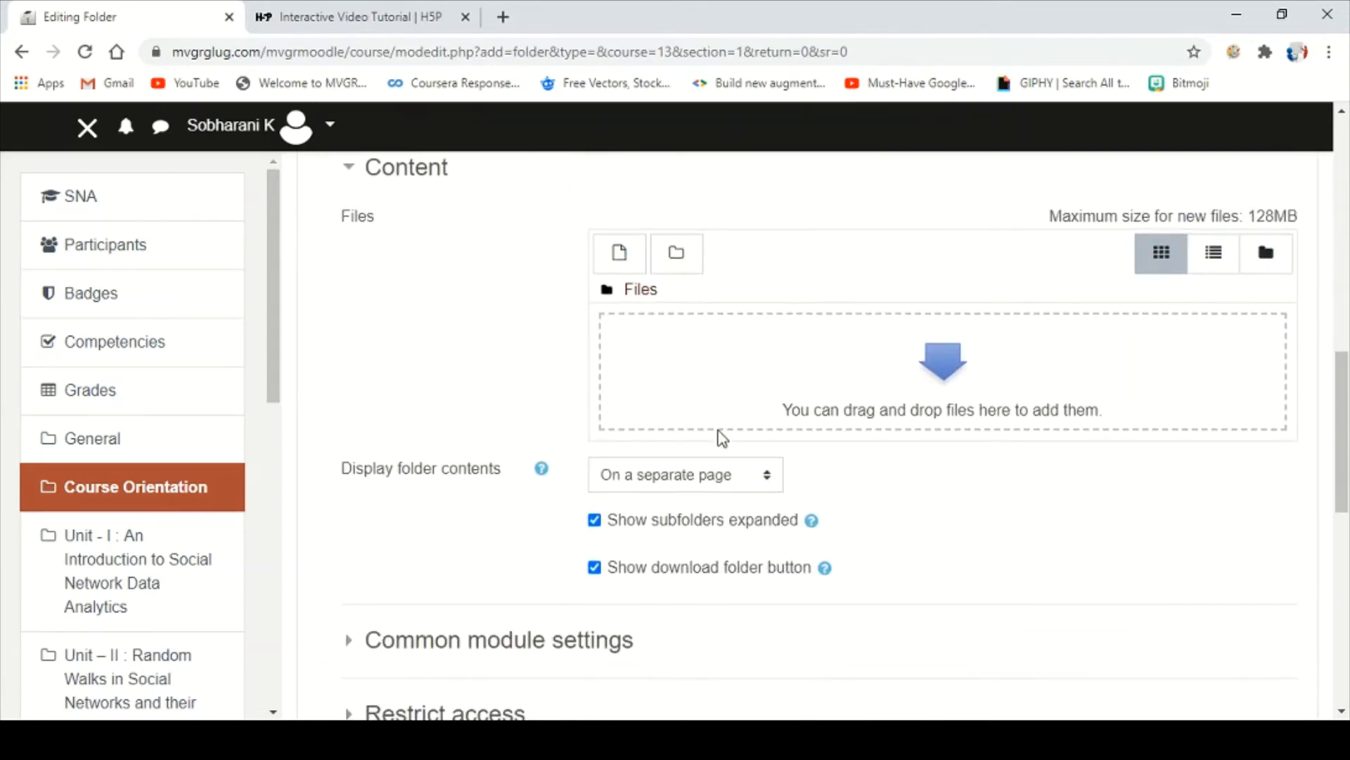
{"action": "left_click", "coordinate": [621, 262]}
{"action": "left_click", "coordinate": [566, 352]}
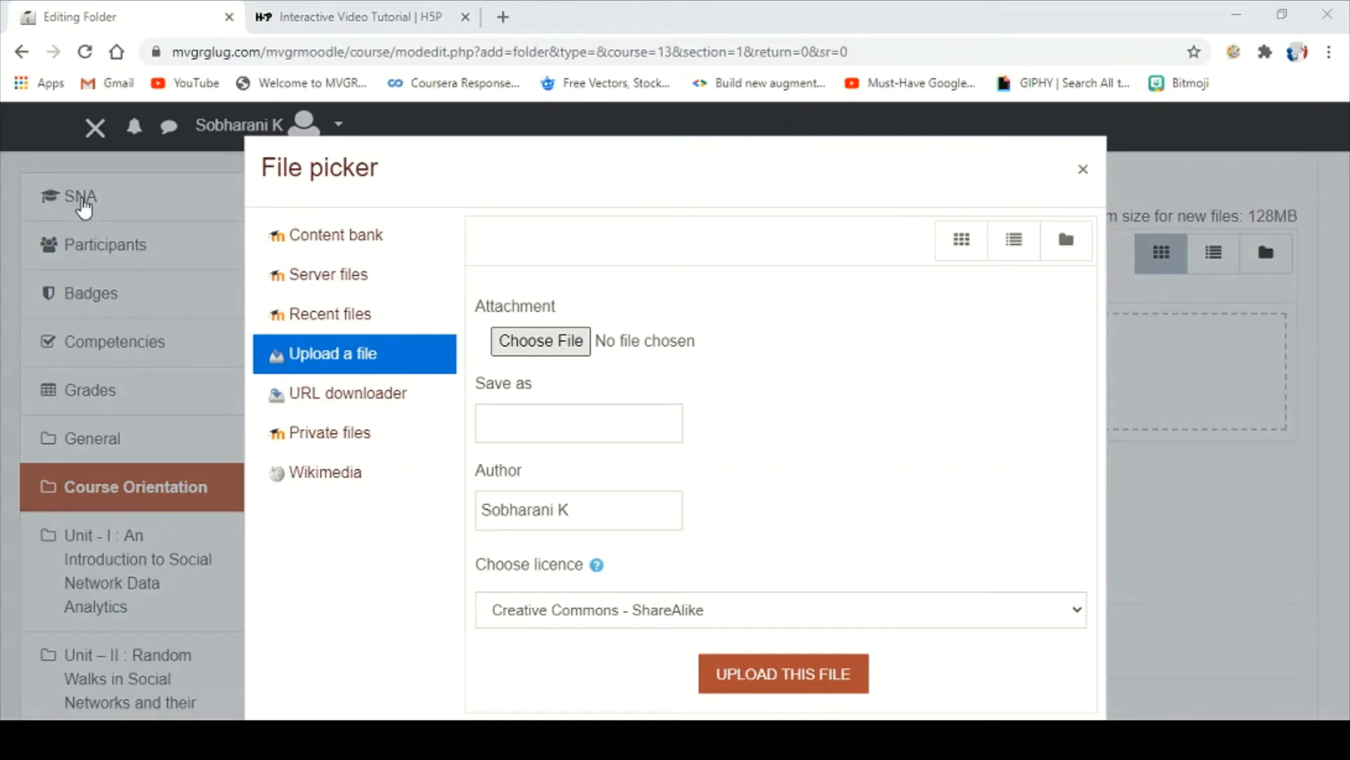
{"action": "left_click", "coordinate": [493, 447]}
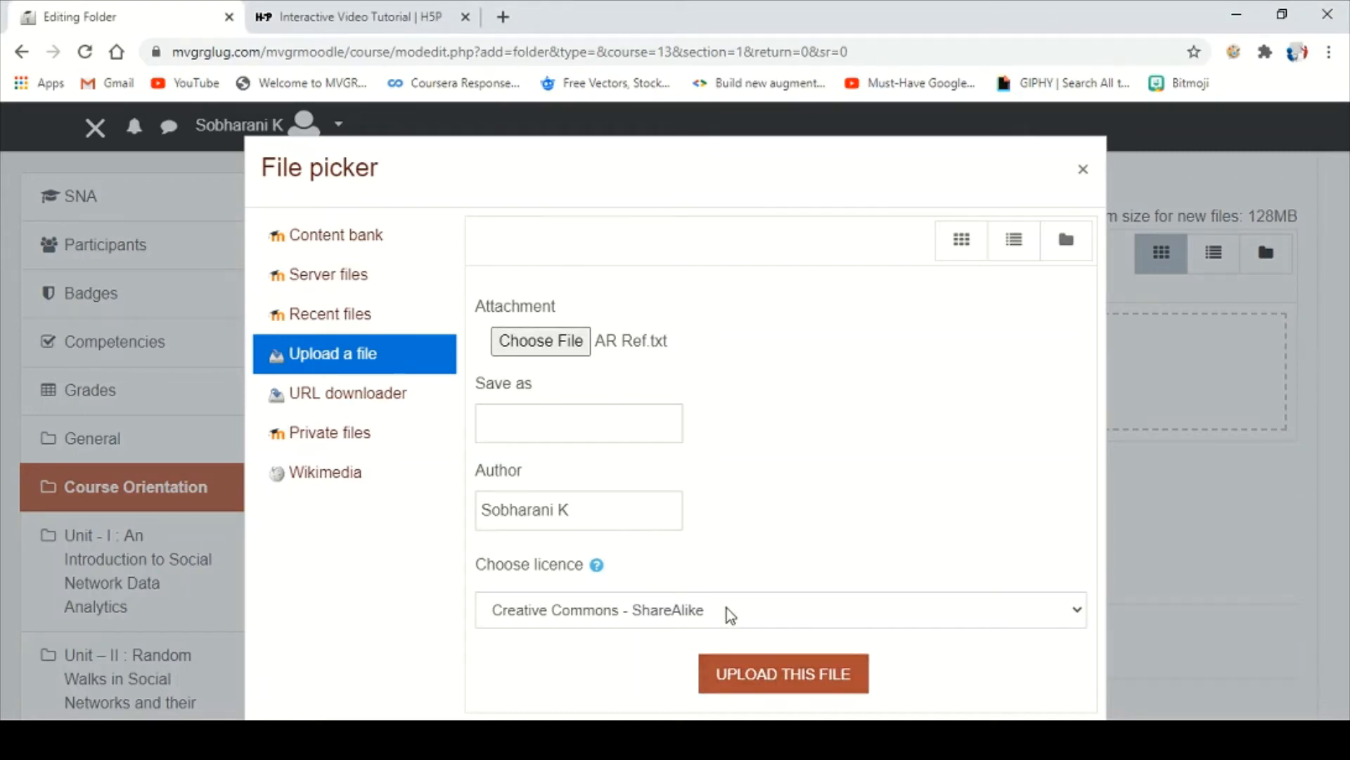
{"action": "left_click", "coordinate": [747, 673]}
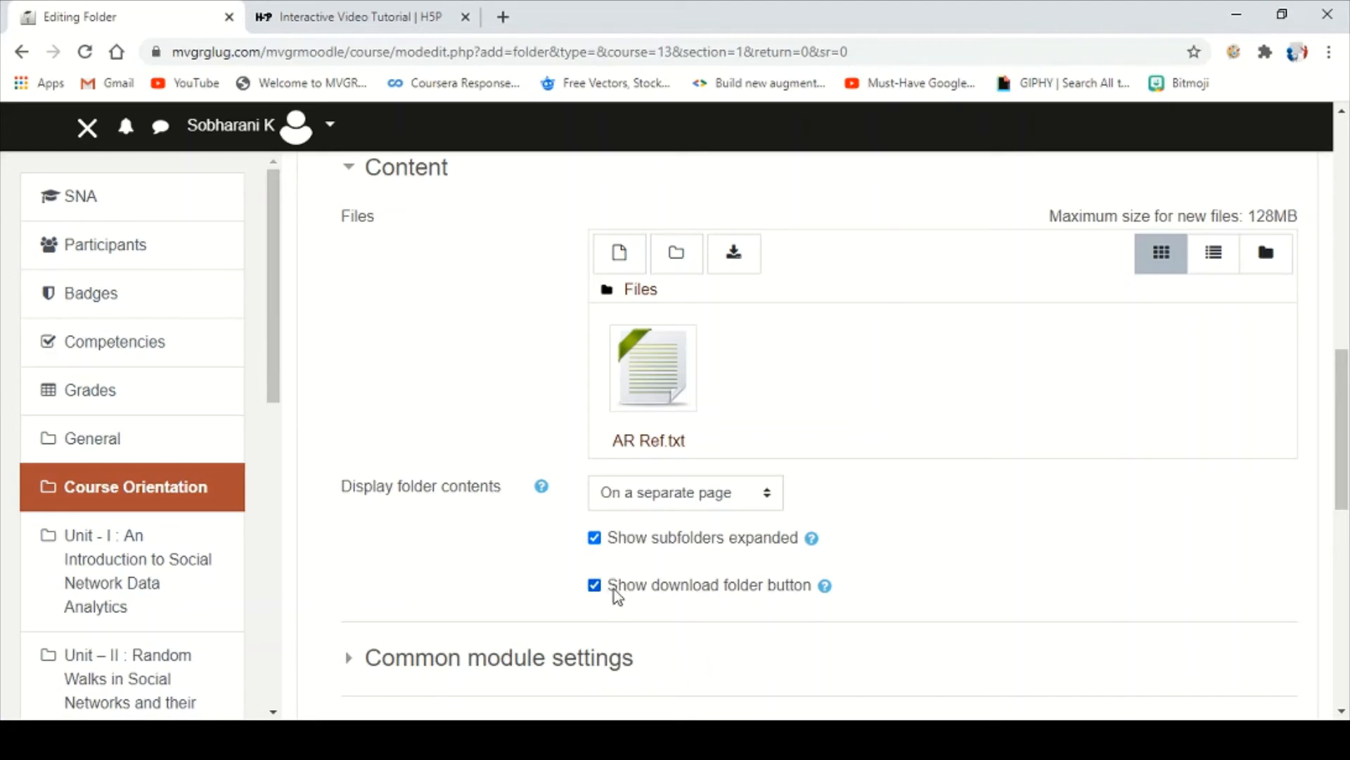
Save and display the Downloads folder, and return to the Course Orientation section of the course.
{"action": "scroll", "coordinate": [1342, 713], "scroll_direction": "down", "scroll_amount": 5}
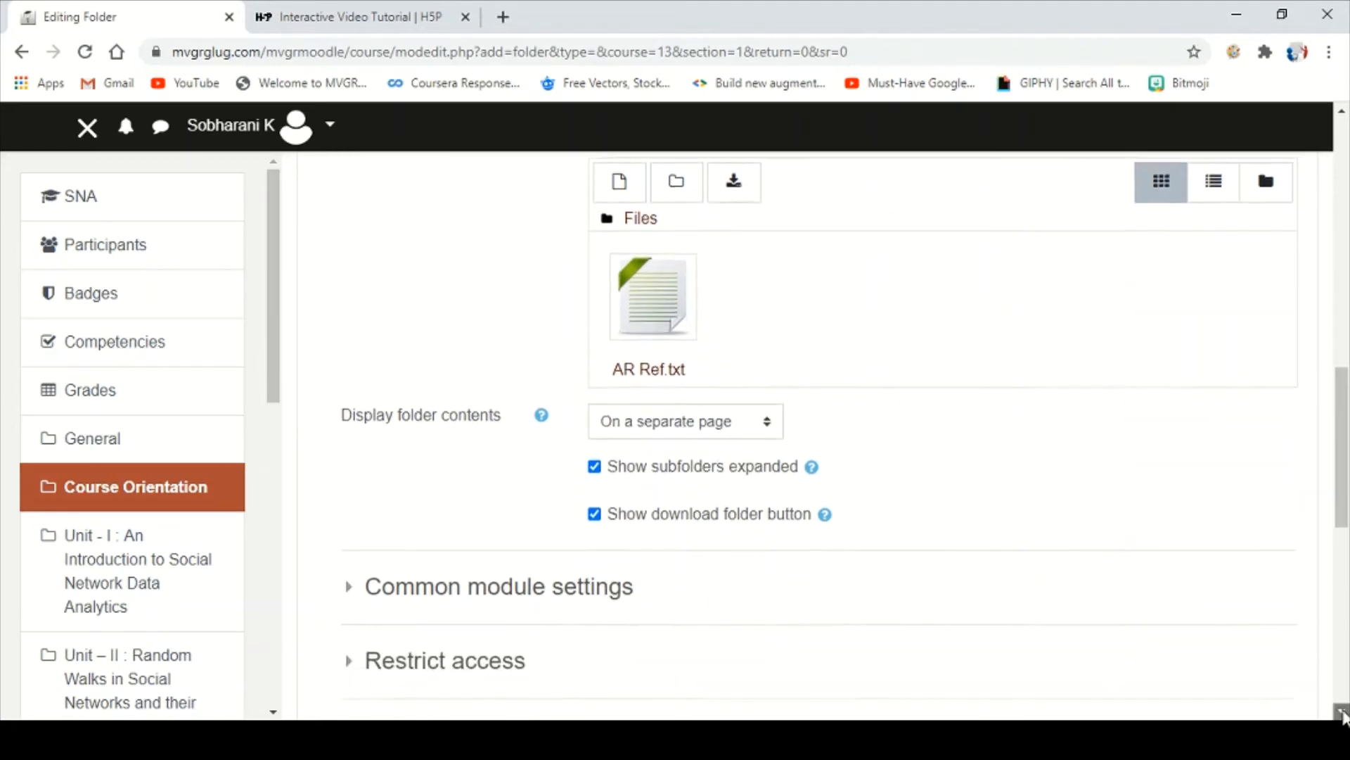
{"action": "scroll", "coordinate": [1342, 713], "scroll_direction": "down", "scroll_amount": 2}
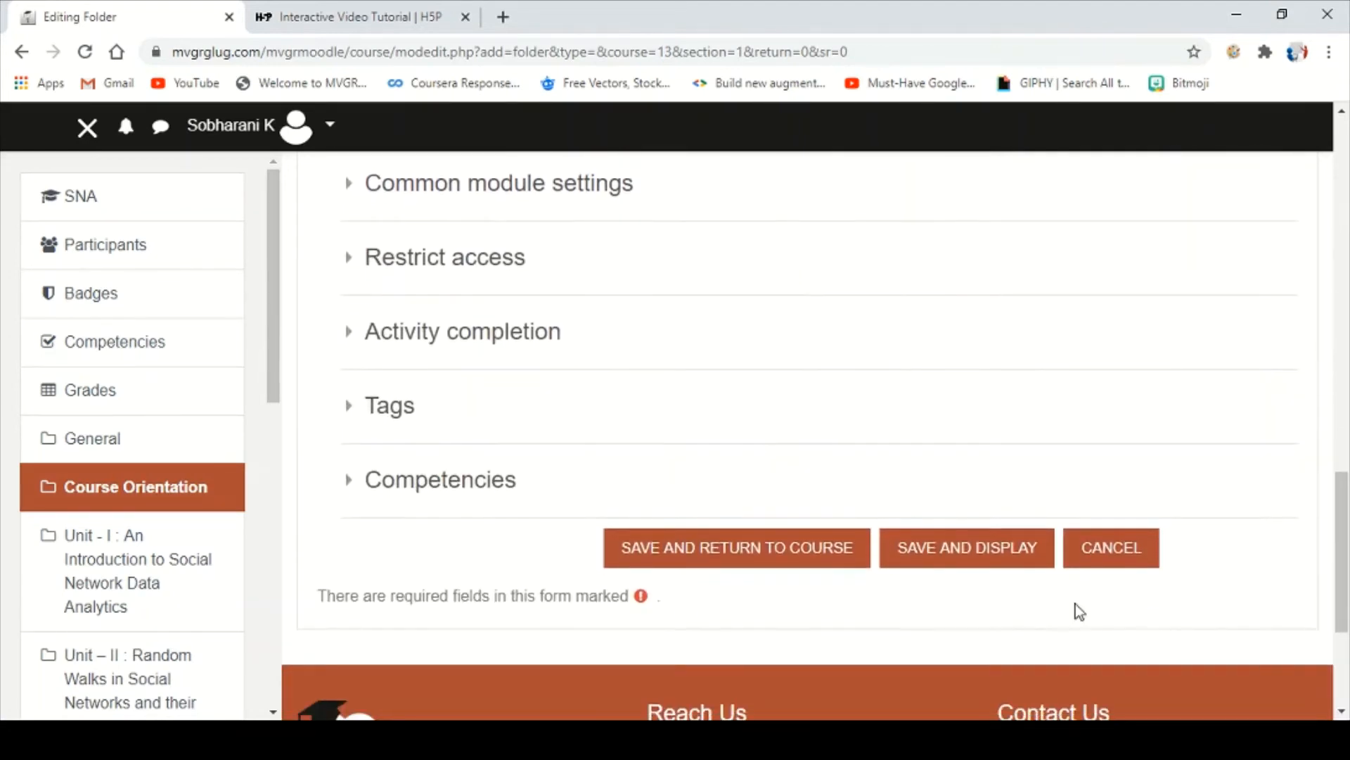
{"action": "left_click", "coordinate": [993, 548]}
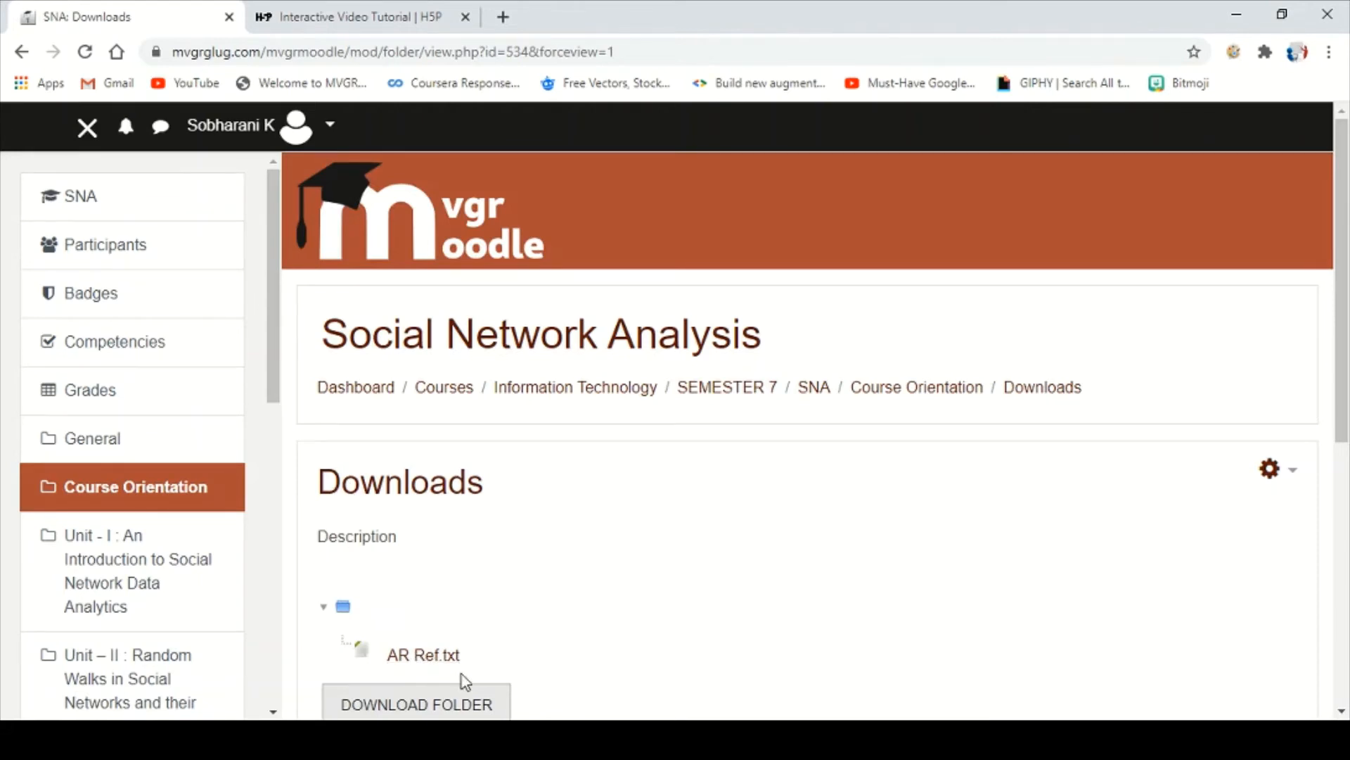
{"action": "scroll", "coordinate": [462, 679], "scroll_direction": "down", "scroll_amount": 1}
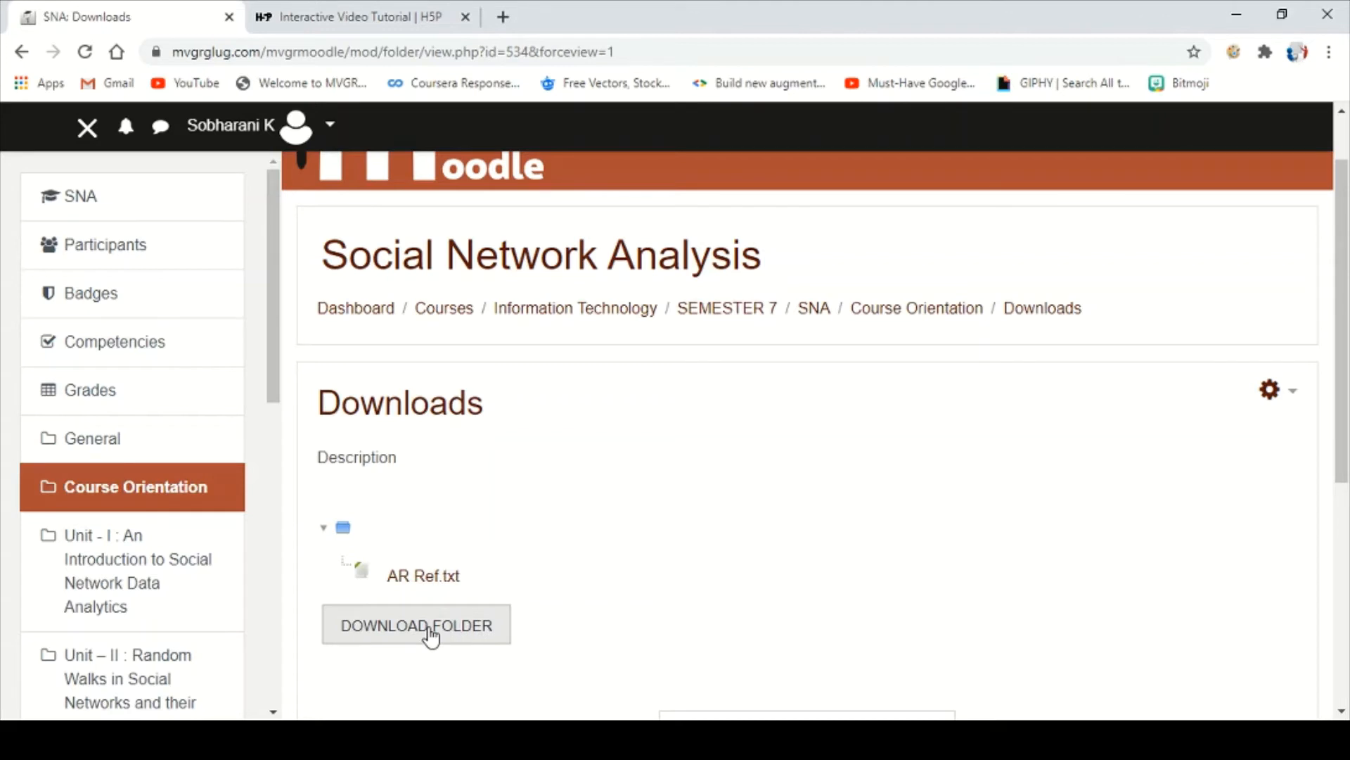
{"action": "left_click", "coordinate": [899, 306]}
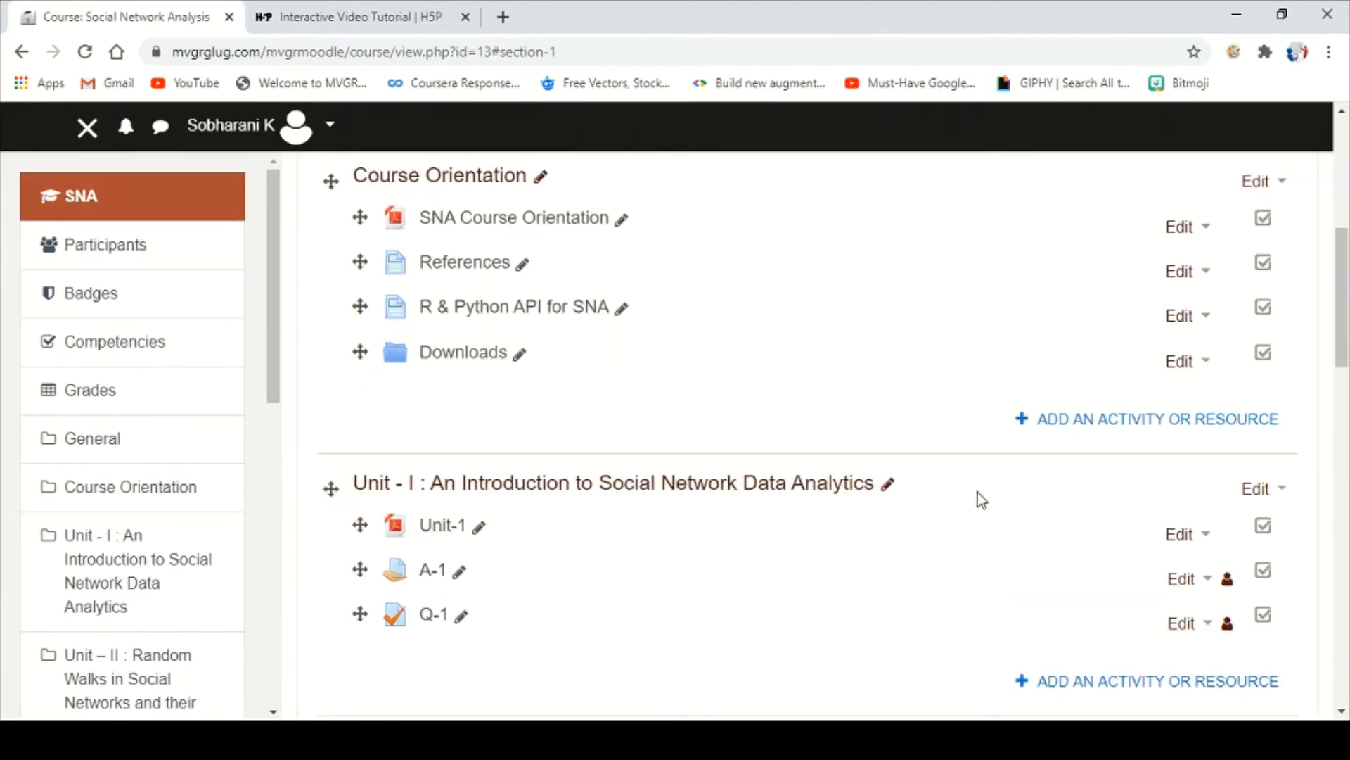
Start a new Label resource in the Course Orientation section with the label text "This is my label".
{"action": "left_click", "coordinate": [1163, 422]}
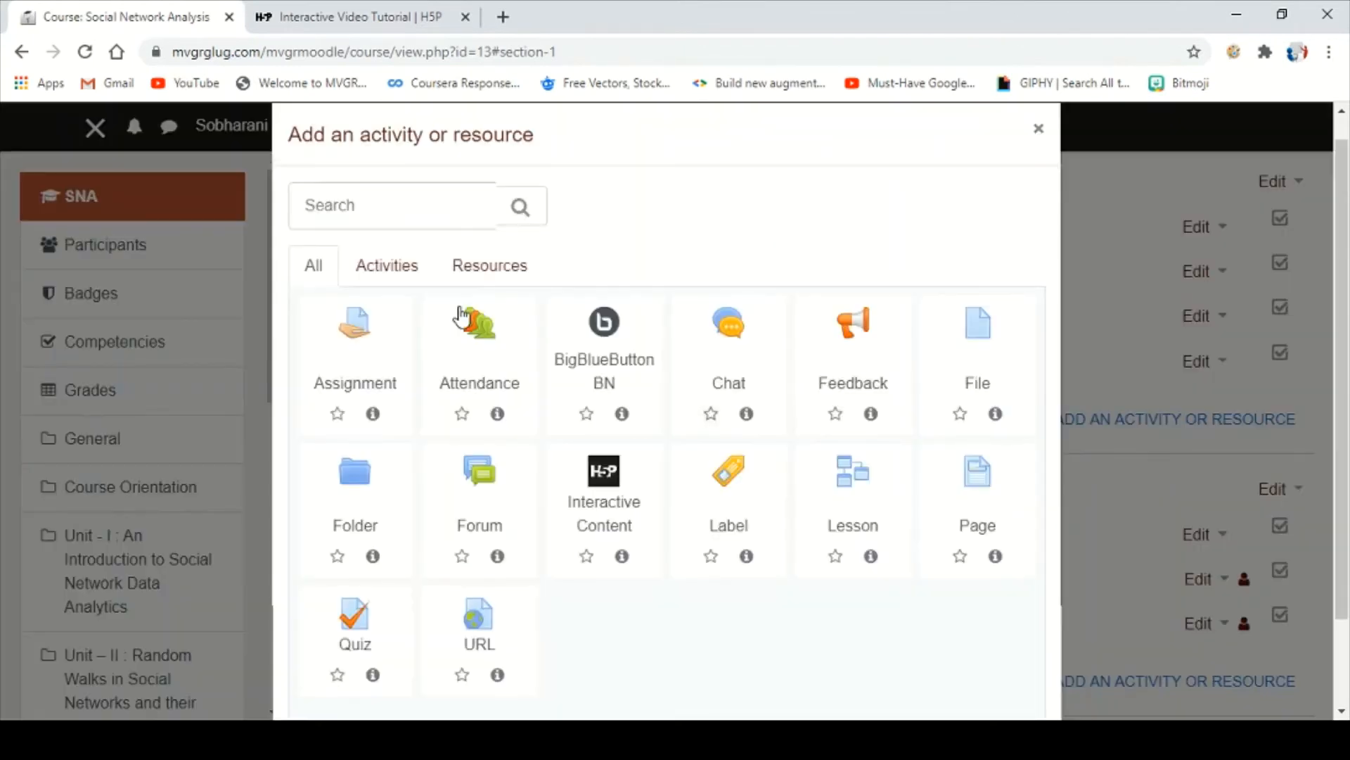
{"action": "left_click", "coordinate": [486, 266]}
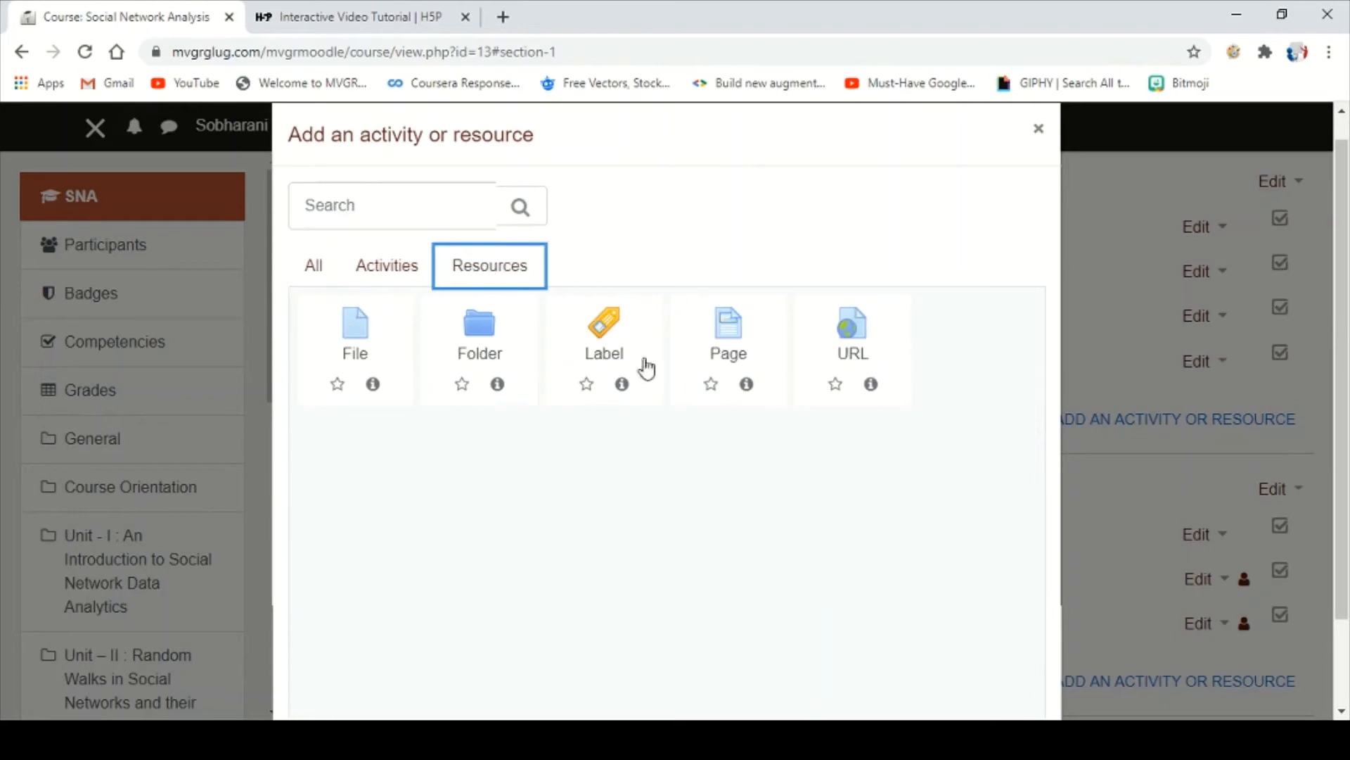
{"action": "left_click", "coordinate": [605, 345]}
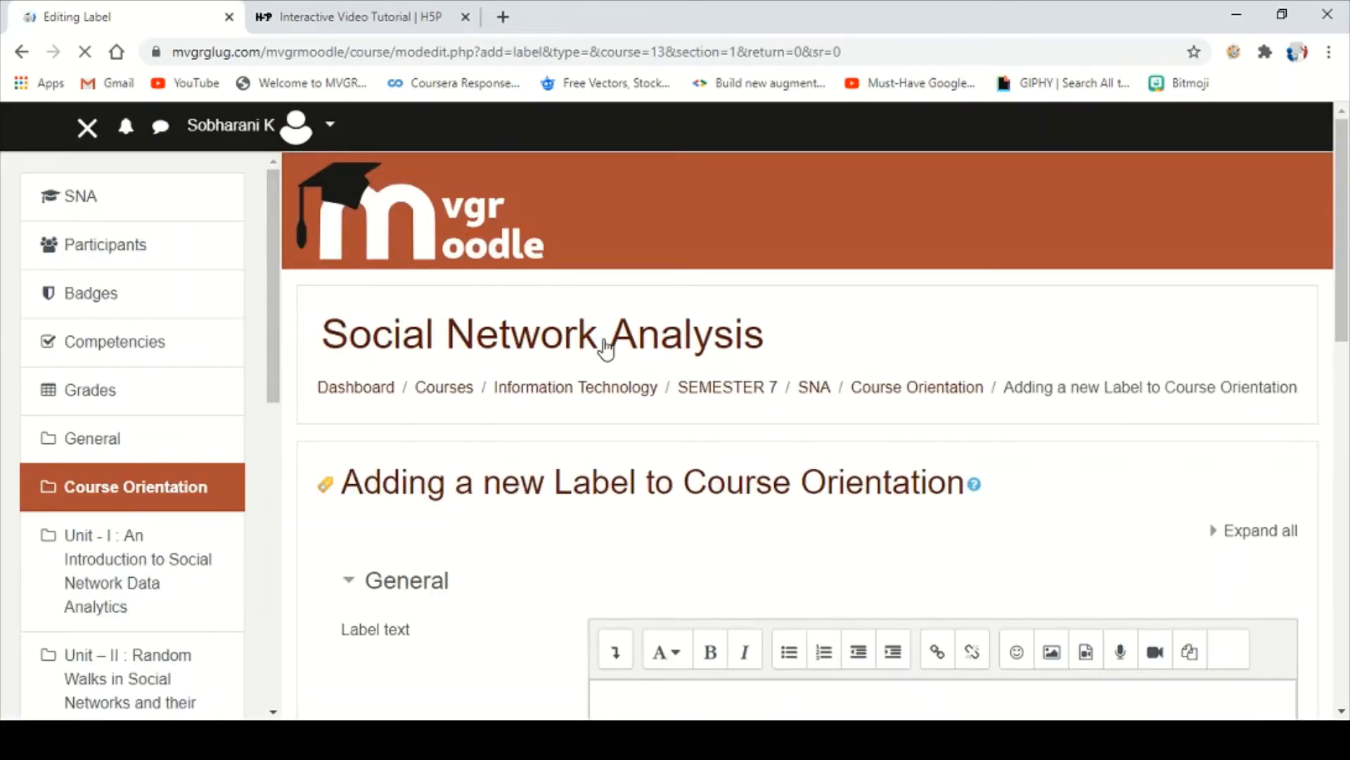
{"action": "scroll", "coordinate": [606, 348], "scroll_direction": "down", "scroll_amount": 1}
{"action": "scroll", "coordinate": [607, 348], "scroll_direction": "down", "scroll_amount": 2}
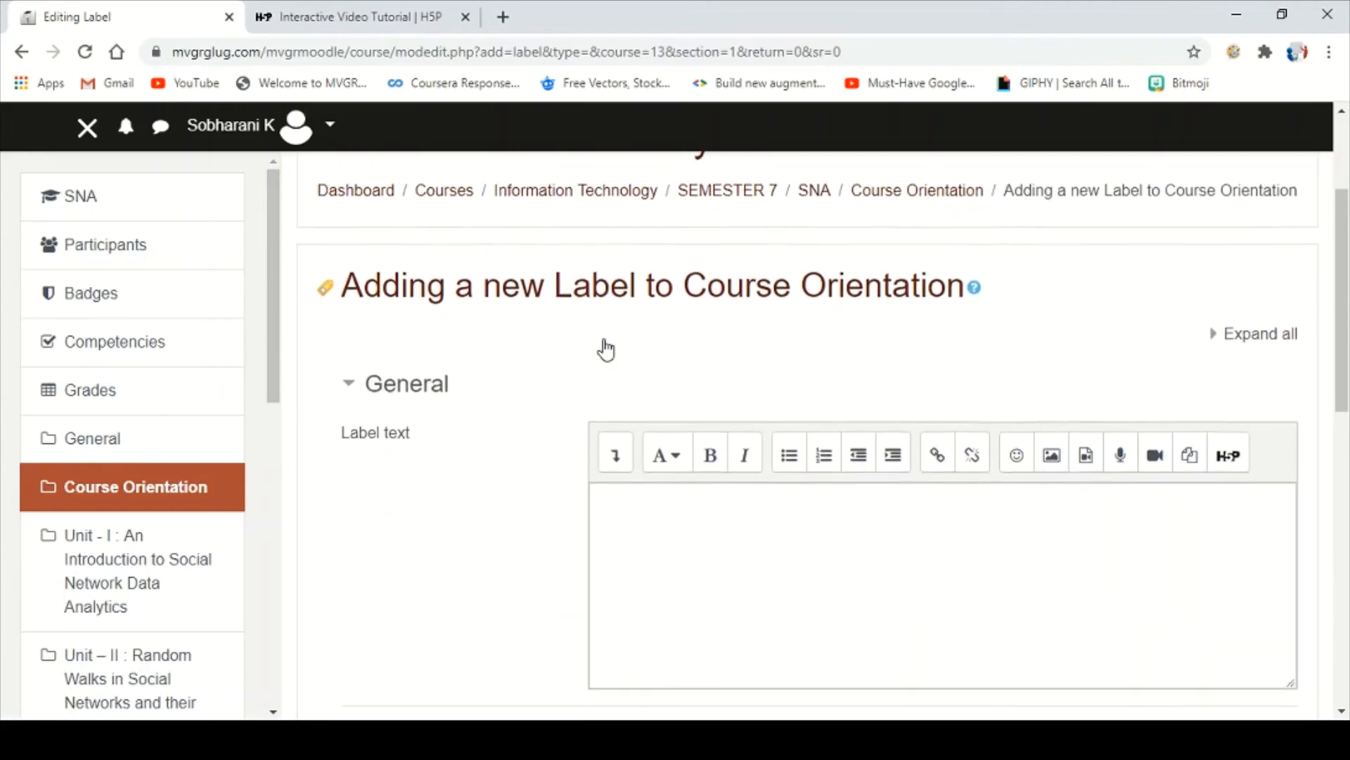
{"action": "left_click", "coordinate": [661, 465]}
{"action": "type", "text": "Thi"}
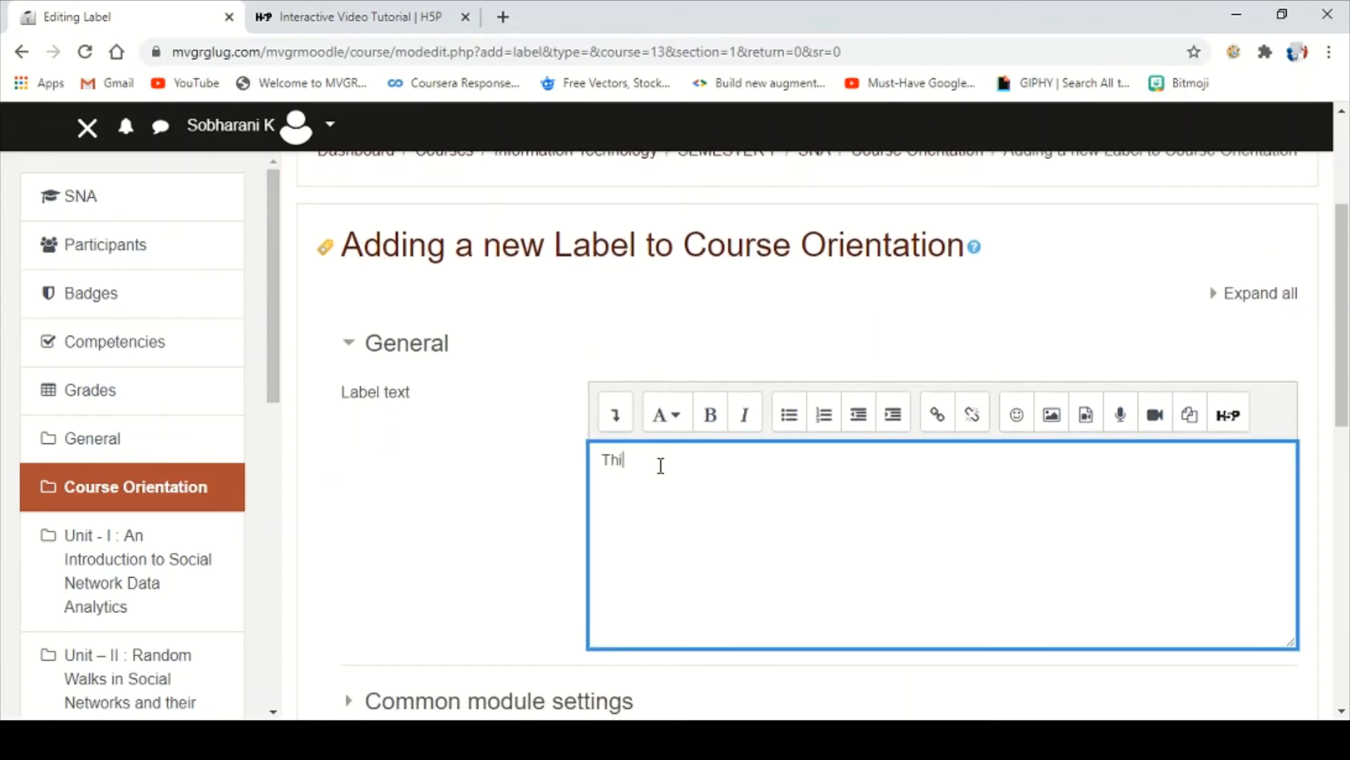
{"action": "type", "text": "s ismy label"}
{"action": "left_click", "coordinate": [660, 468]}
{"action": "left_click", "coordinate": [326, 21]}
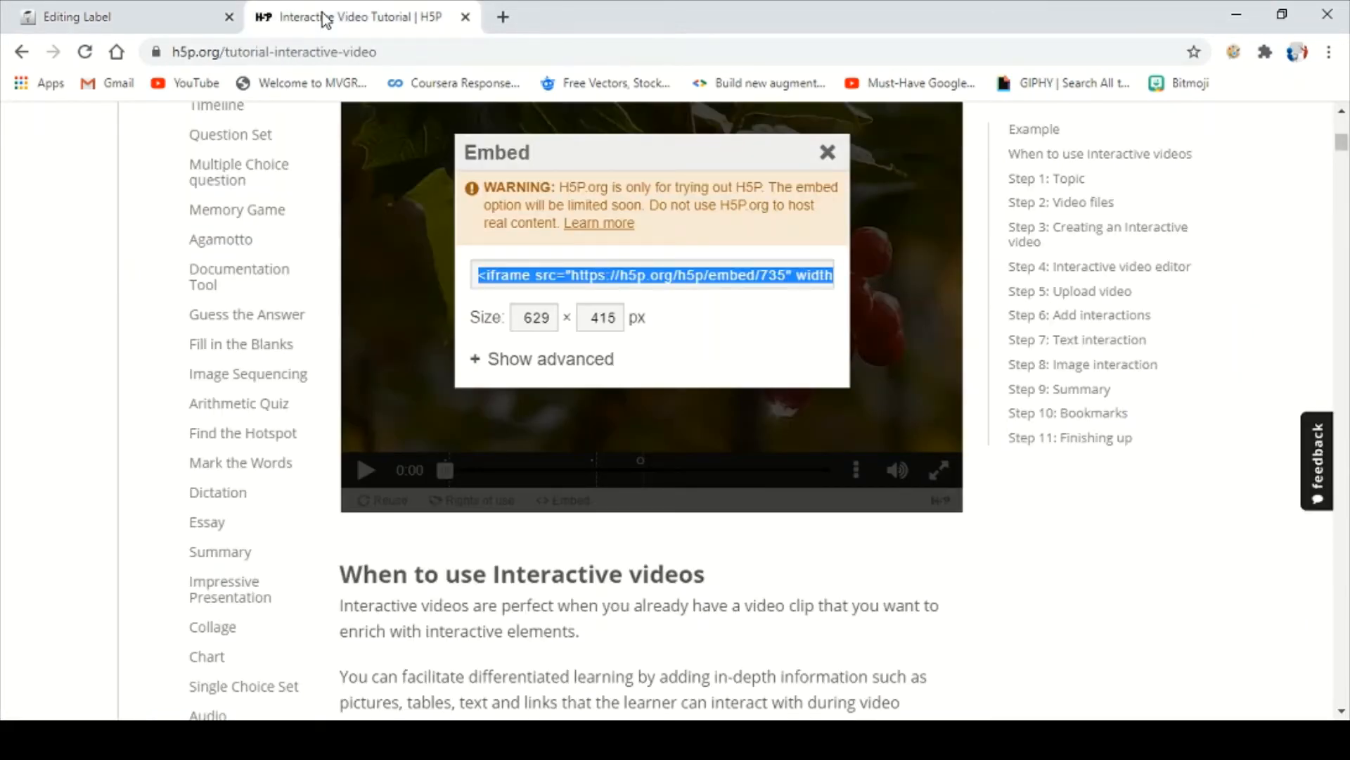
{"action": "left_click", "coordinate": [111, 20]}
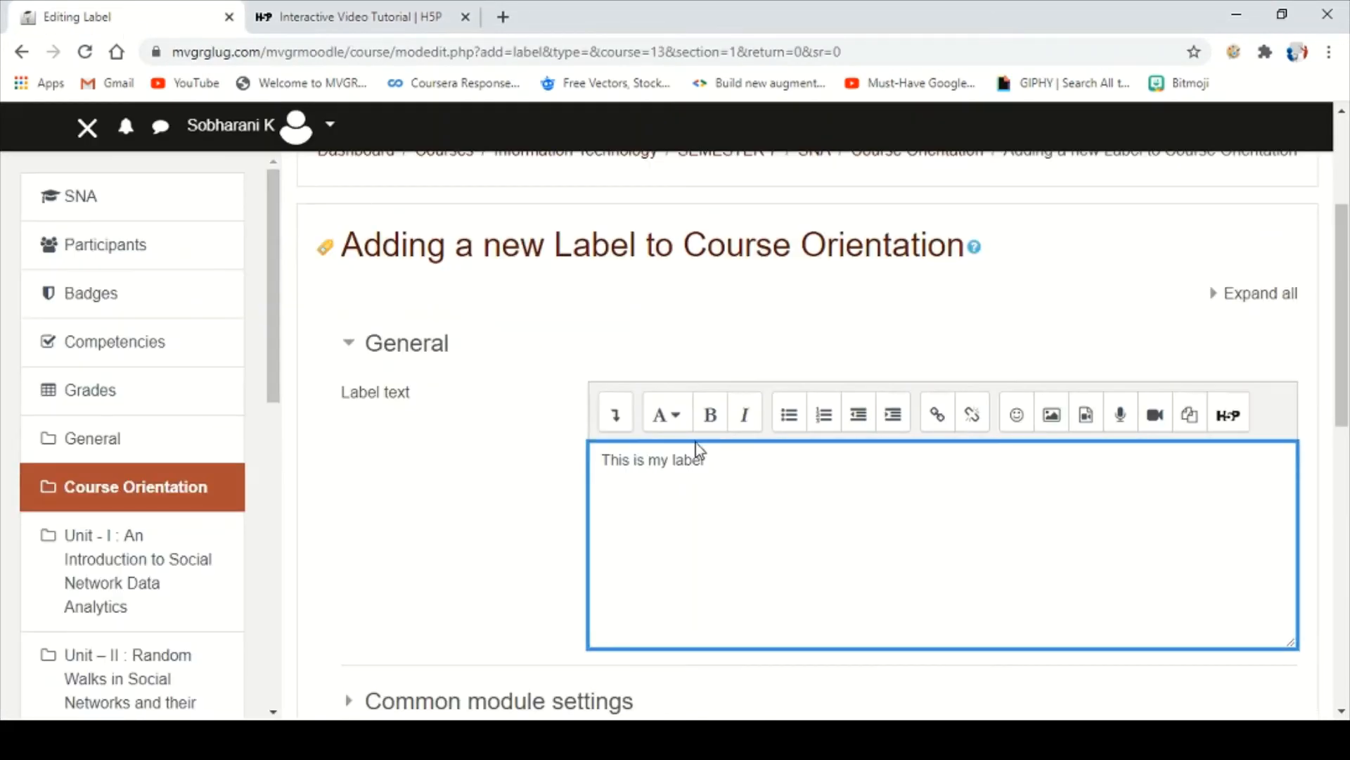
{"action": "left_click", "coordinate": [616, 415]}
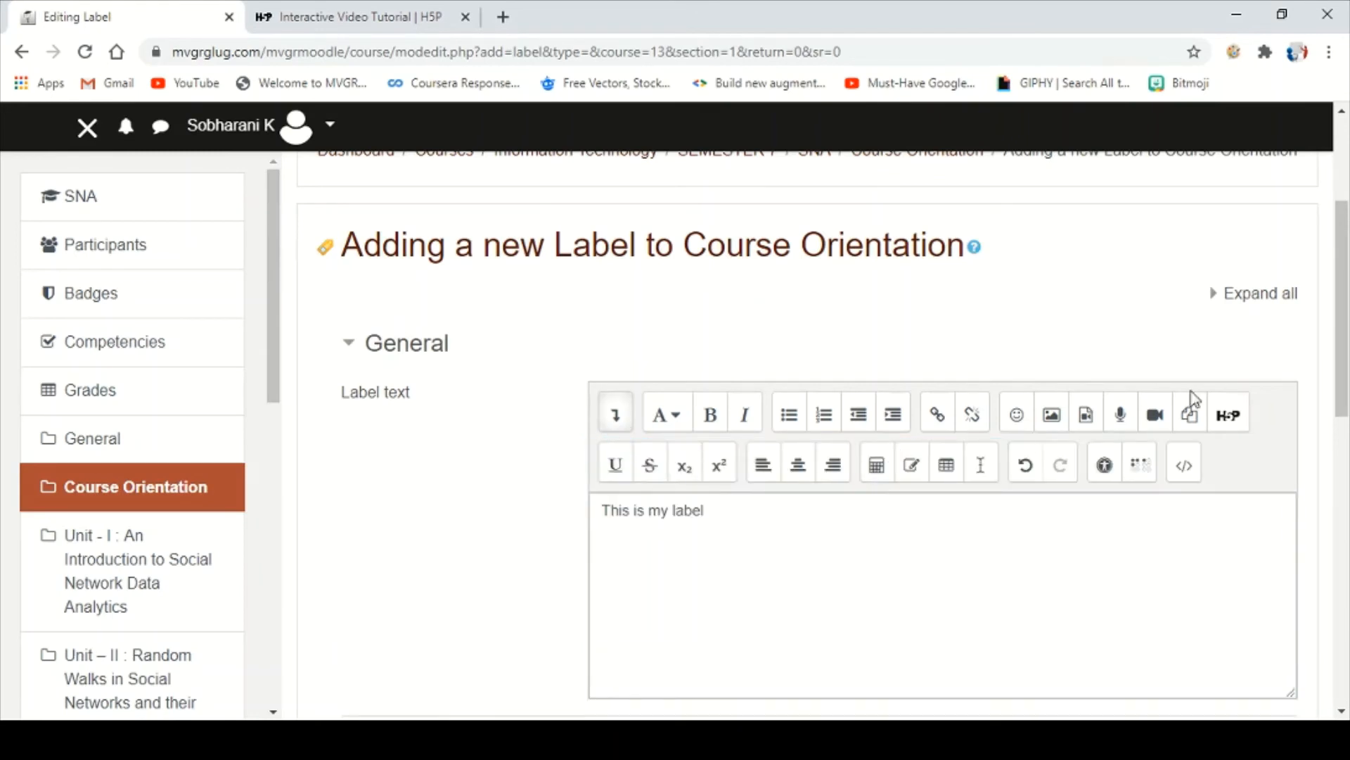
{"action": "left_click", "coordinate": [1186, 465]}
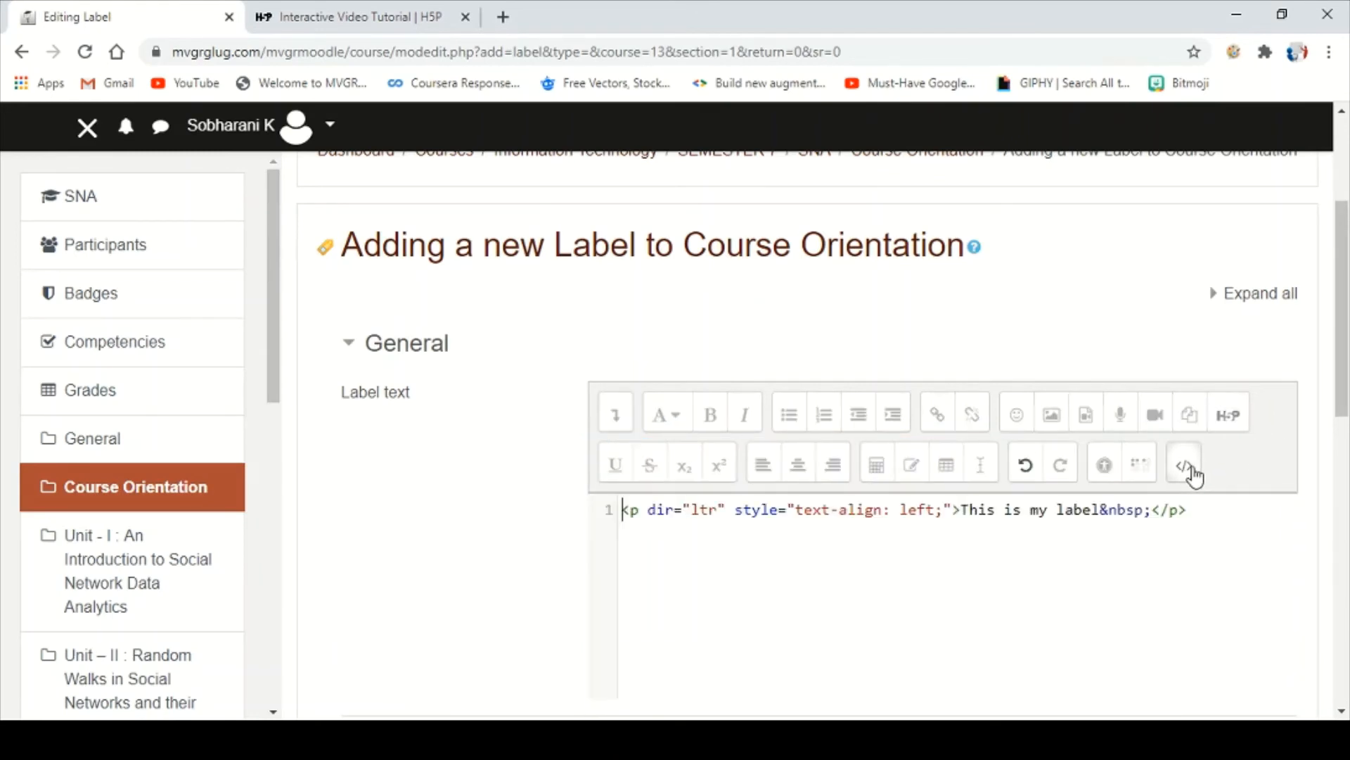
{"action": "left_click", "coordinate": [1220, 526]}
{"action": "key", "text": "Return"}
{"action": "type", "text": "<iframe src=\"https://h5p.org/h5p/embed/735\" width=\"629\" height=\"415\" frameborder=\"0\" allowfullscreen=\"allowfullscreen\"></iframe><script src=\"https://h5p.org/sites/all/modules/h5p/library/js/h5p-resizer.js\" charset=\"UTF-8\"></script>"}
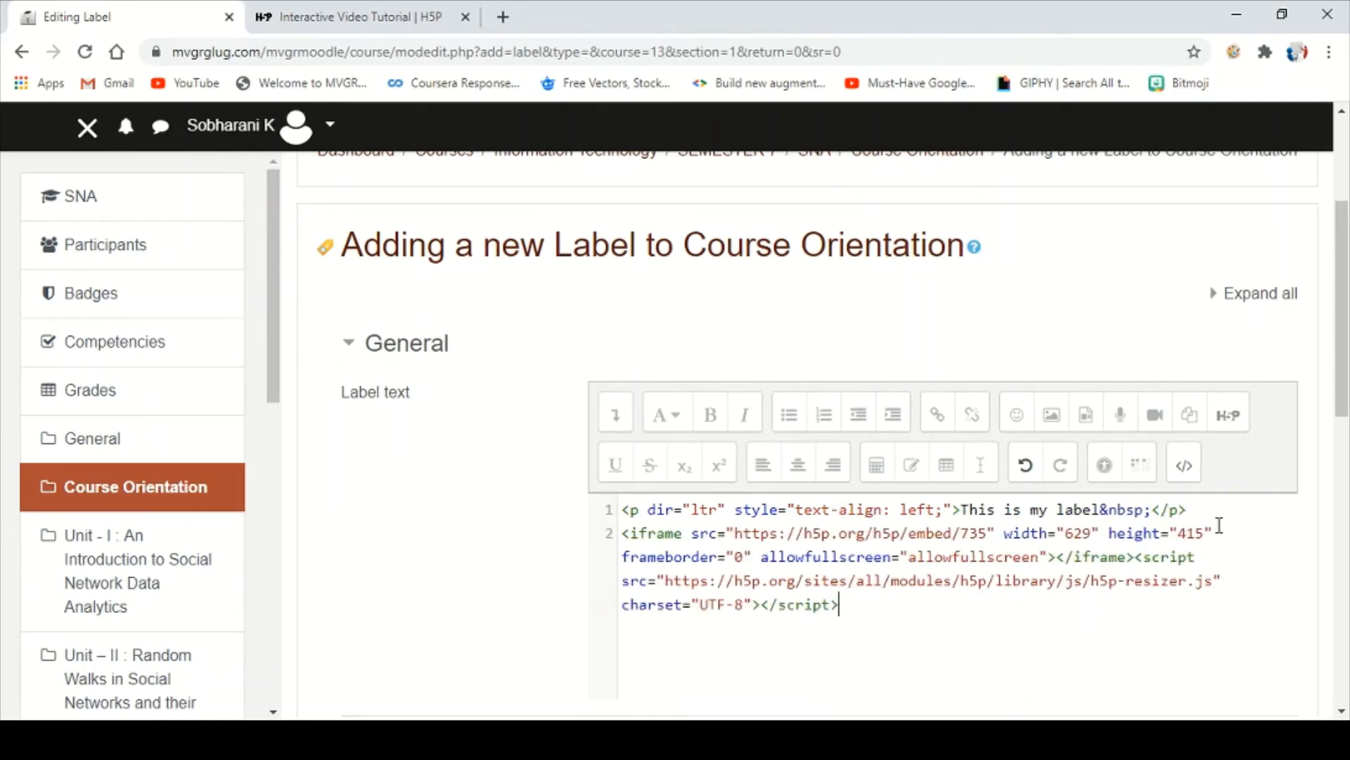
Save the label with the embedded video and return to the course.
{"action": "left_click", "coordinate": [1344, 712]}
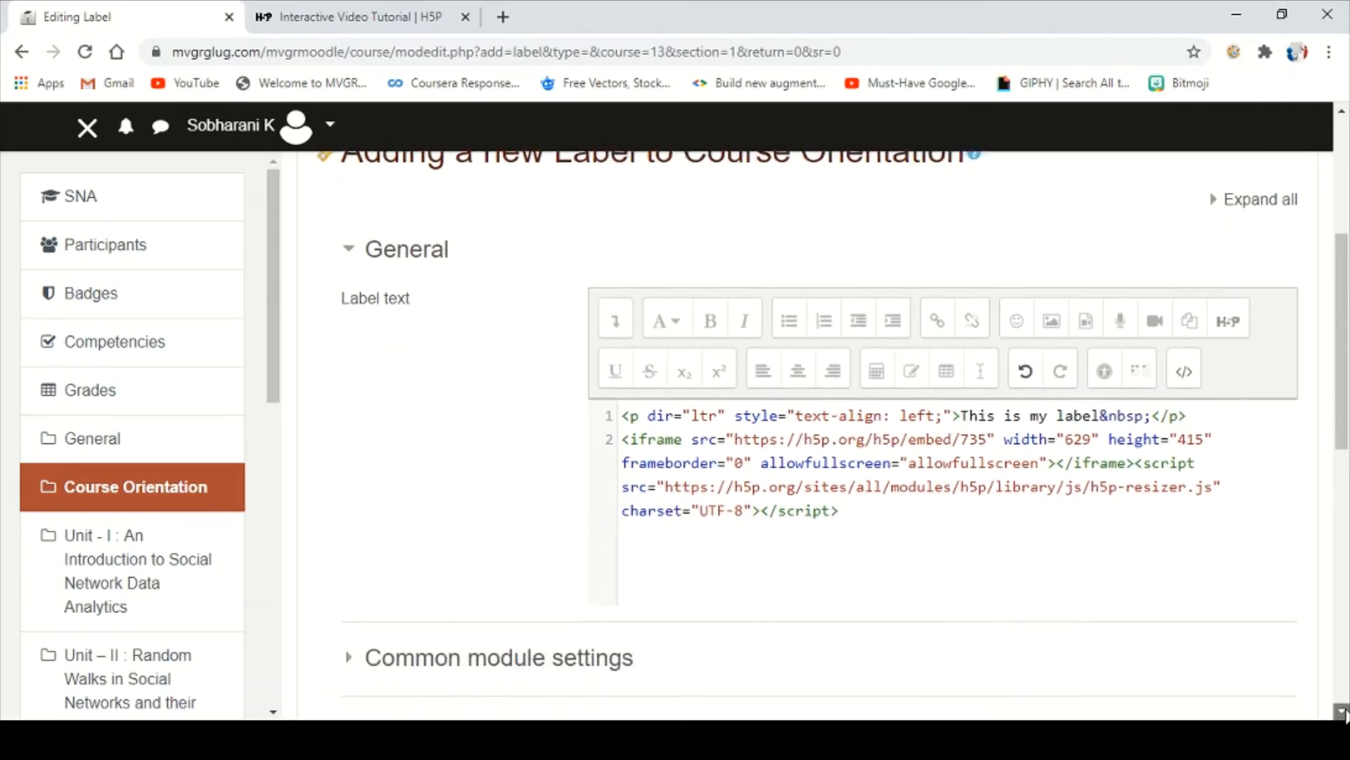
{"action": "left_click", "coordinate": [1343, 712]}
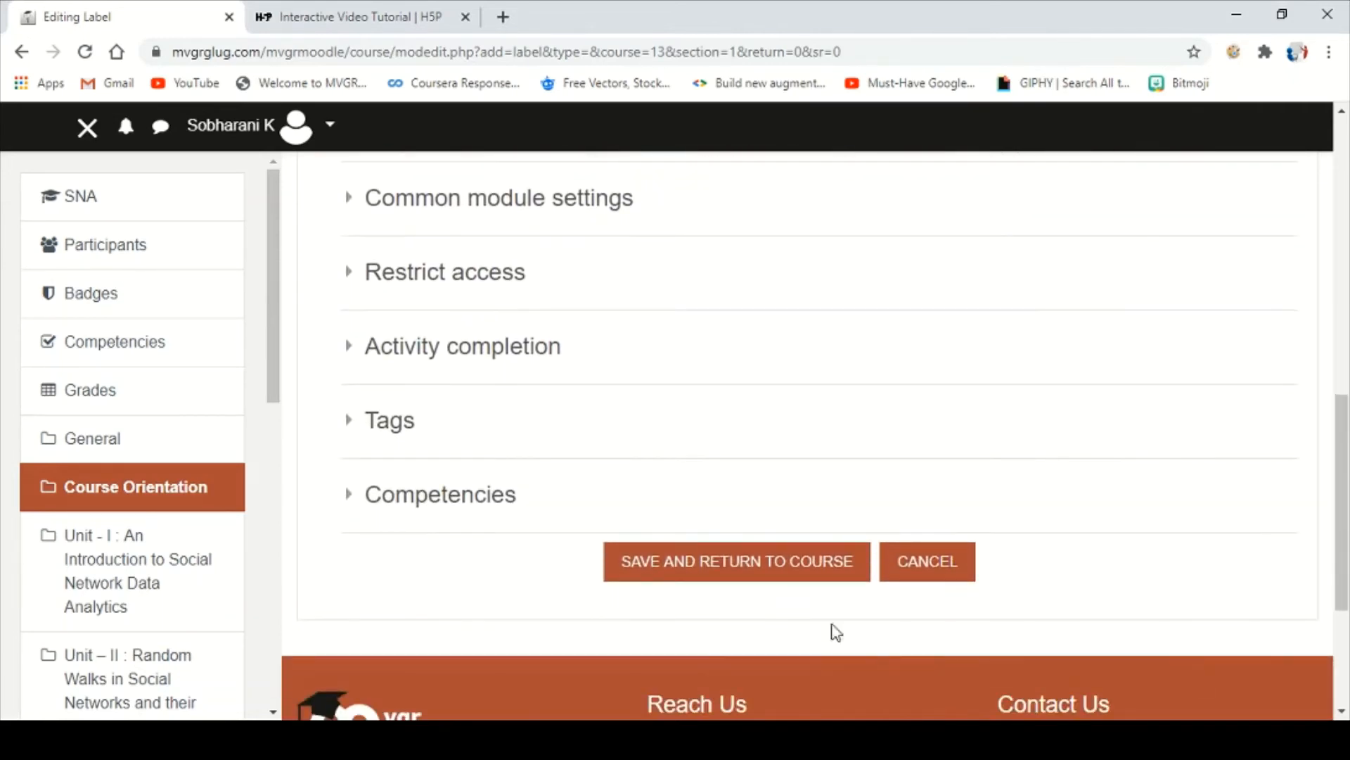
{"action": "left_click", "coordinate": [801, 561]}
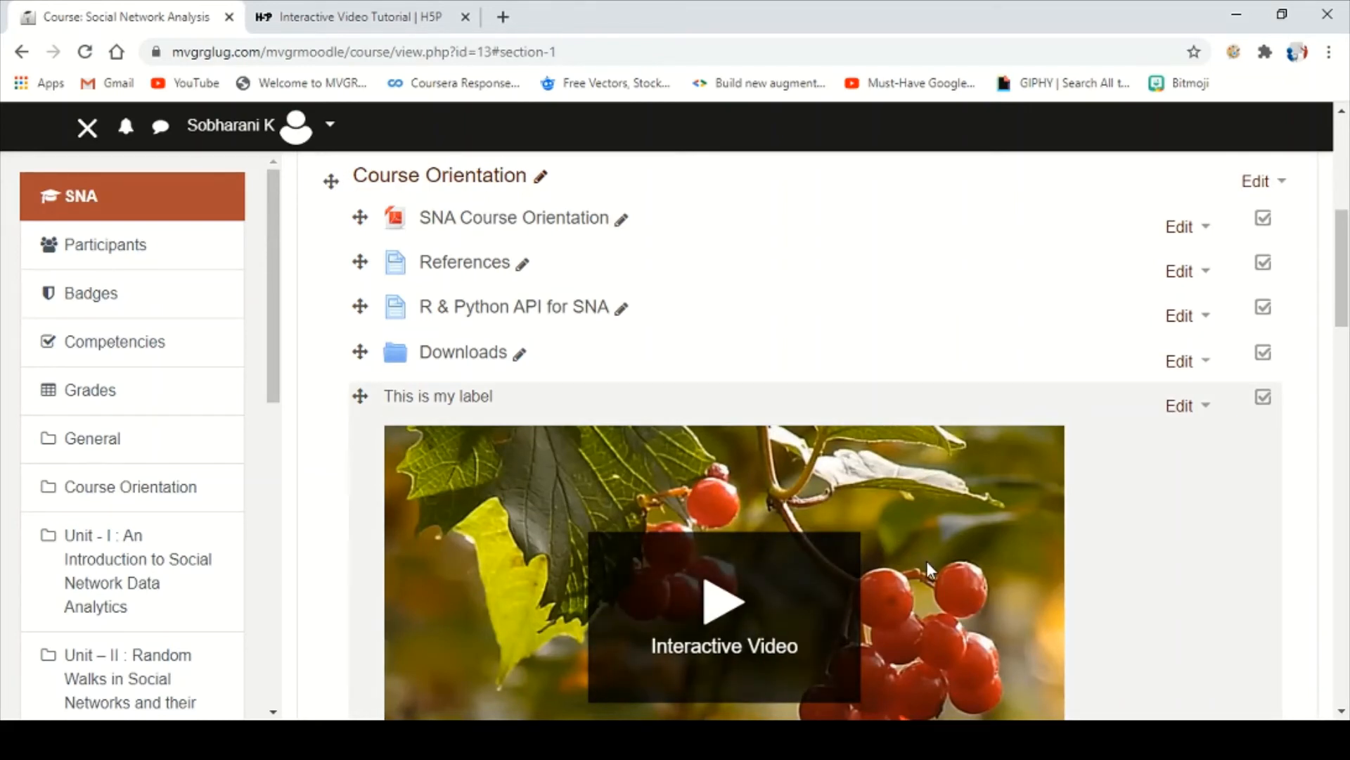
Start a new Page resource in the Course Orientation section and name it "My Page".
{"action": "scroll", "coordinate": [935, 593], "scroll_direction": "down", "scroll_amount": 6}
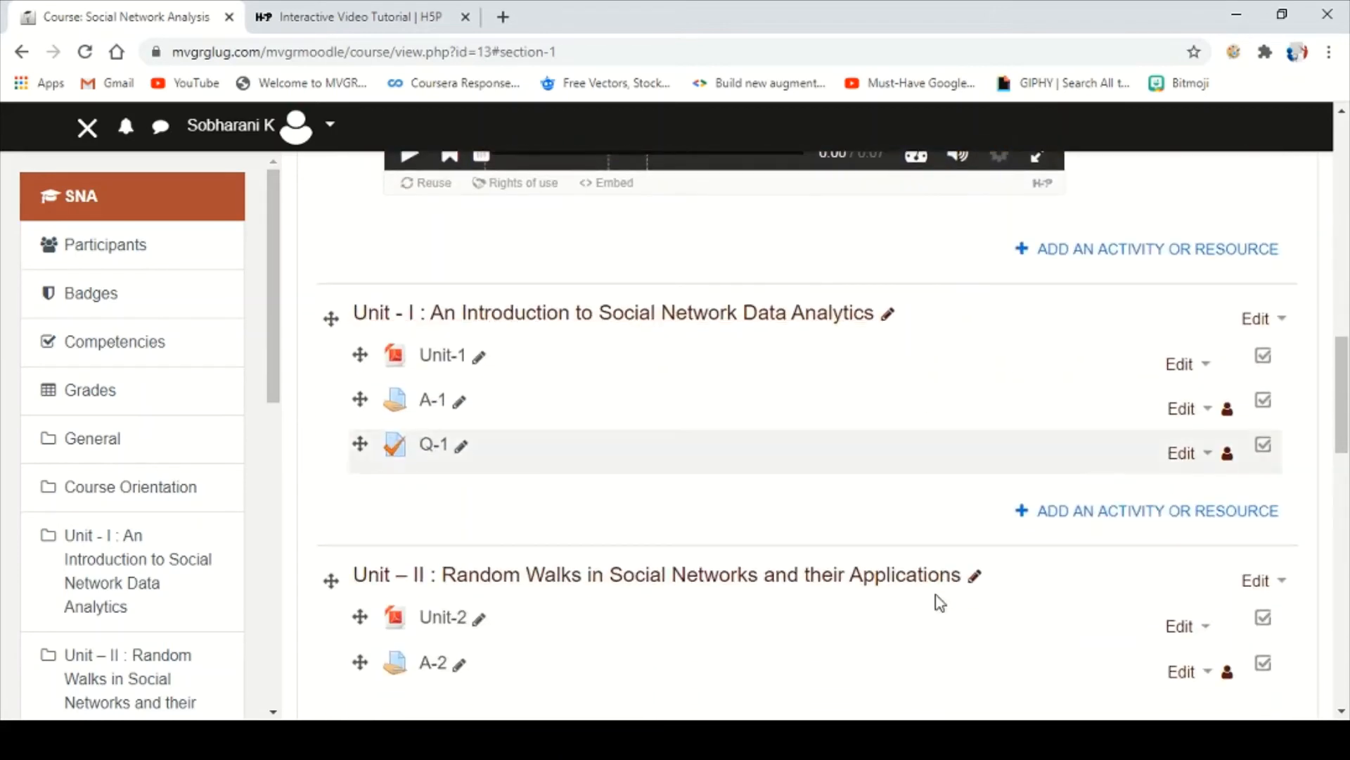
{"action": "left_click", "coordinate": [1111, 253]}
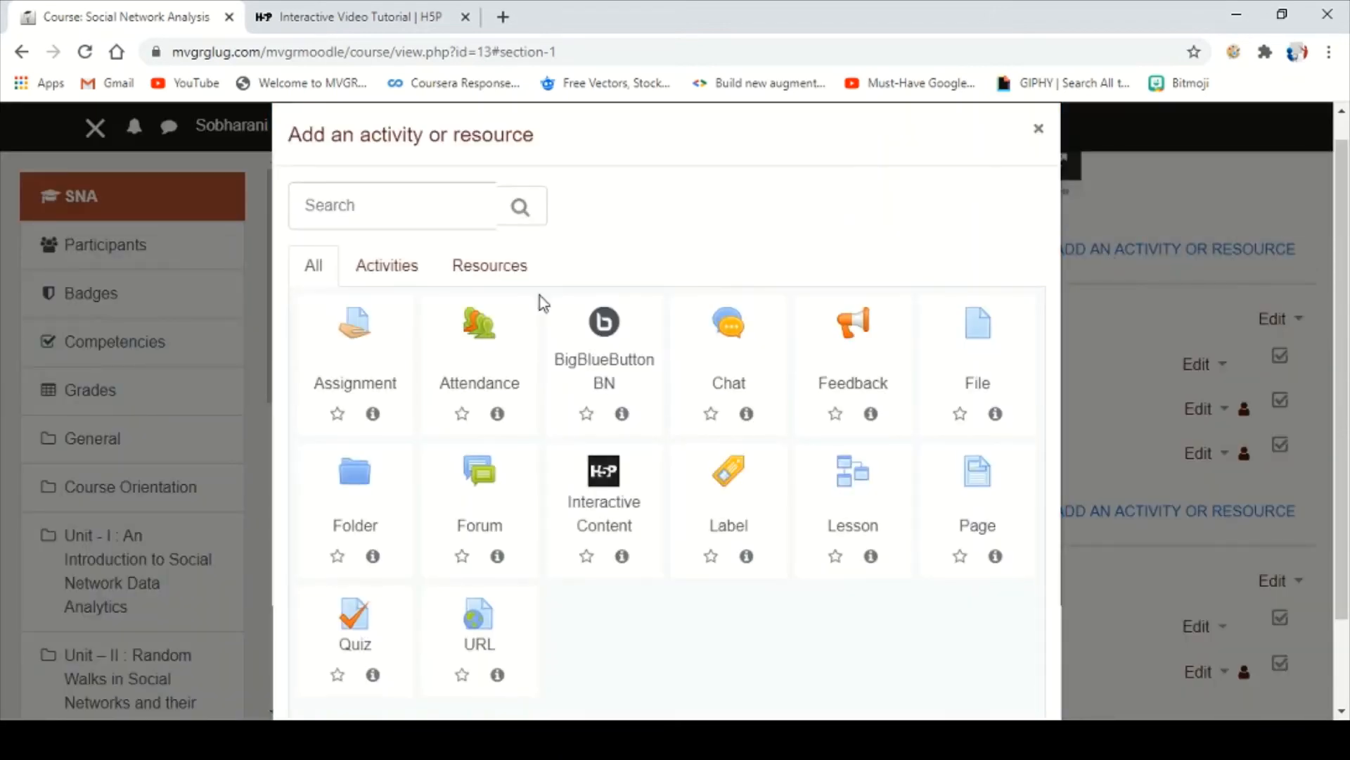
{"action": "left_click", "coordinate": [502, 274]}
{"action": "left_click", "coordinate": [739, 337]}
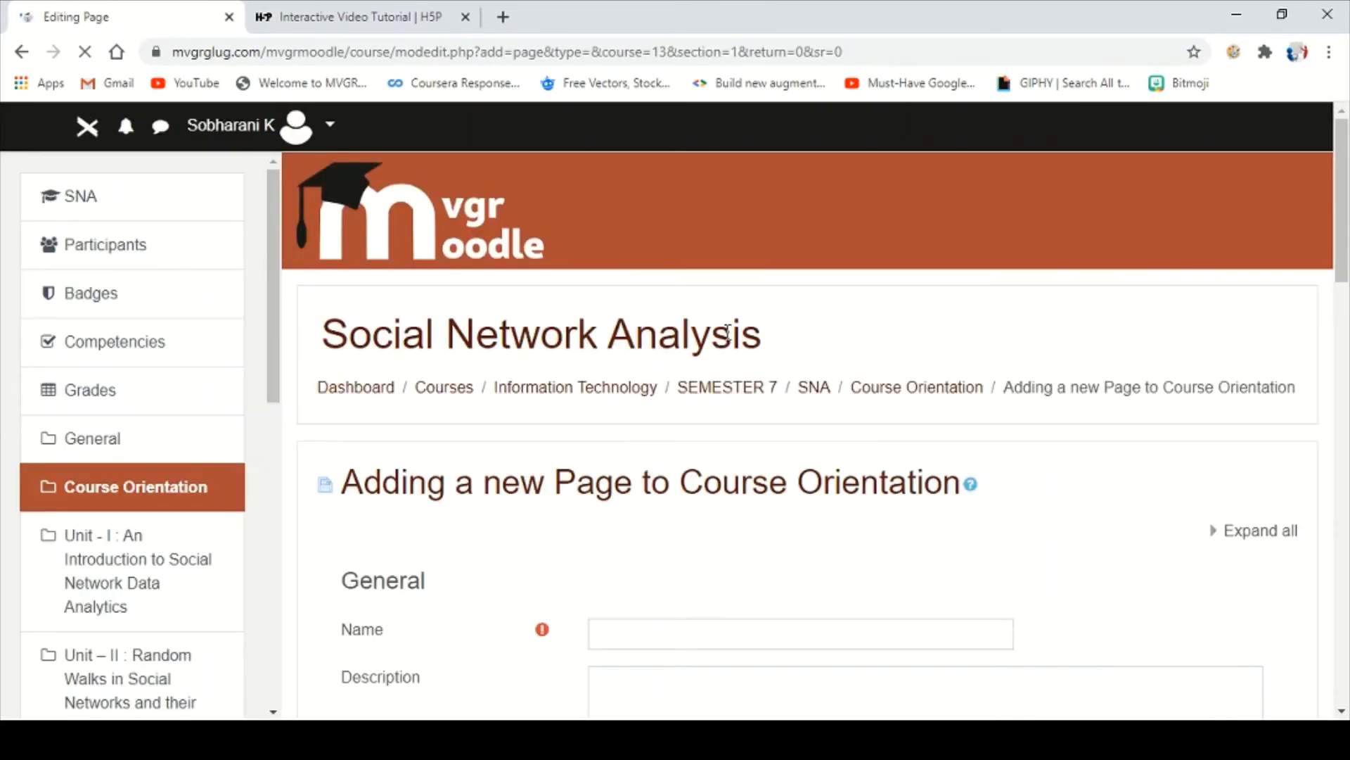
{"action": "left_click", "coordinate": [661, 635]}
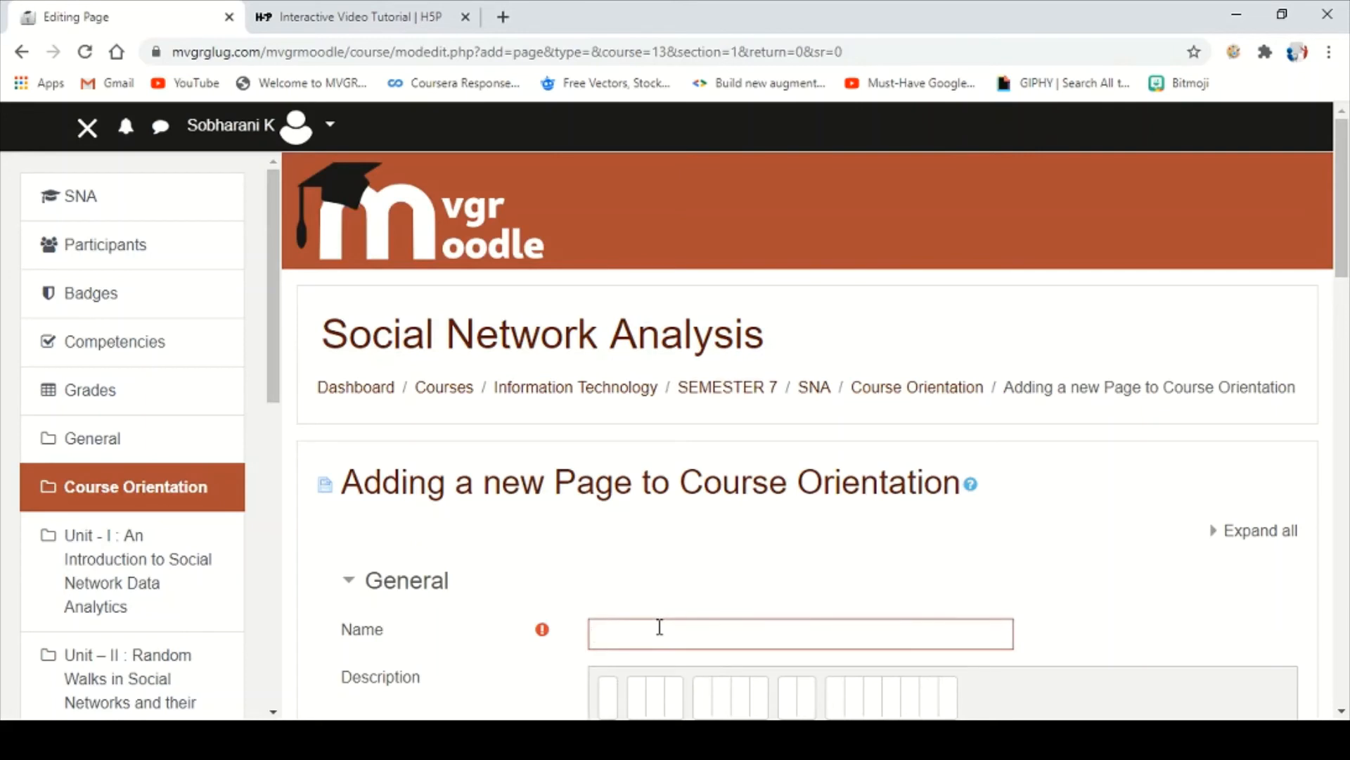
{"action": "type", "text": "My P"}
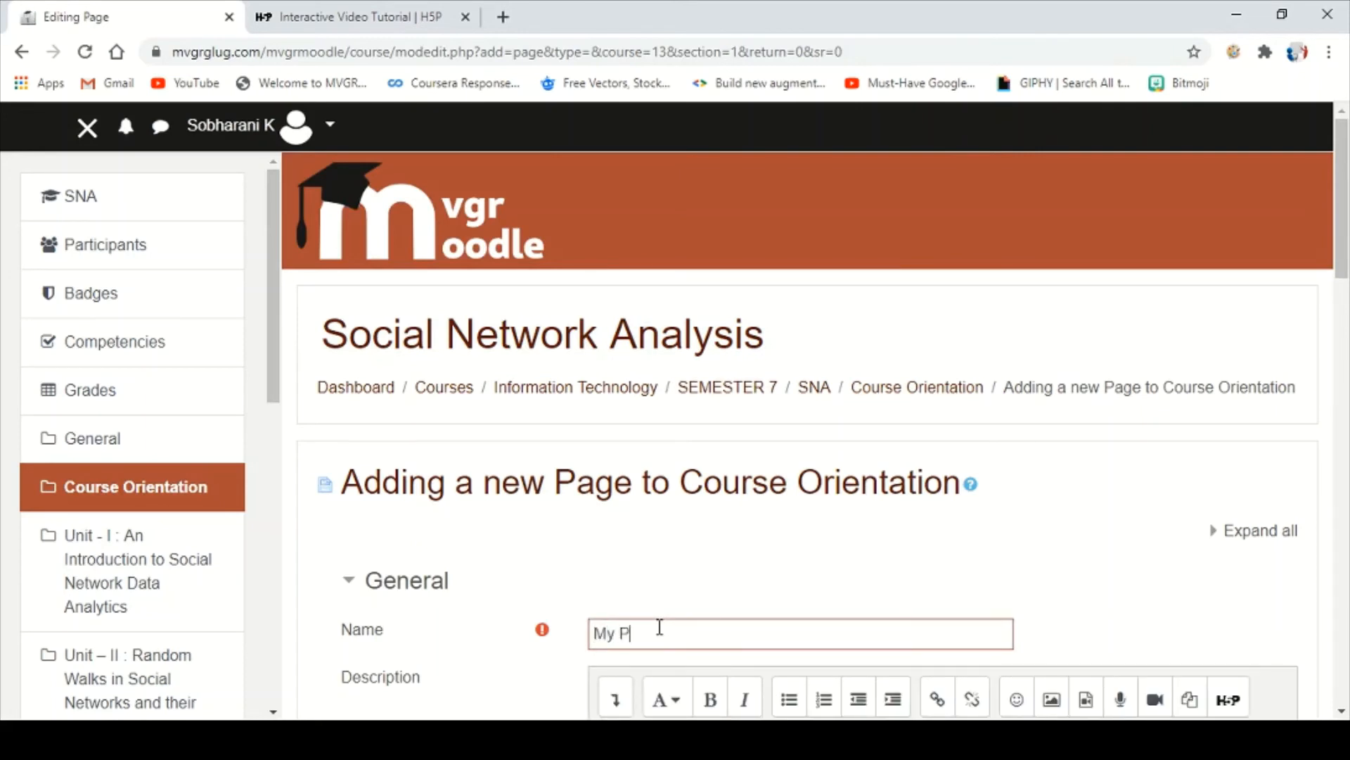
{"action": "type", "text": "age"}
Enter "Description" as the page's description and "content" as its page content.
{"action": "scroll", "coordinate": [660, 628], "scroll_direction": "down", "scroll_amount": 4}
{"action": "left_click", "coordinate": [759, 495]}
{"action": "type", "text": "Descr"}
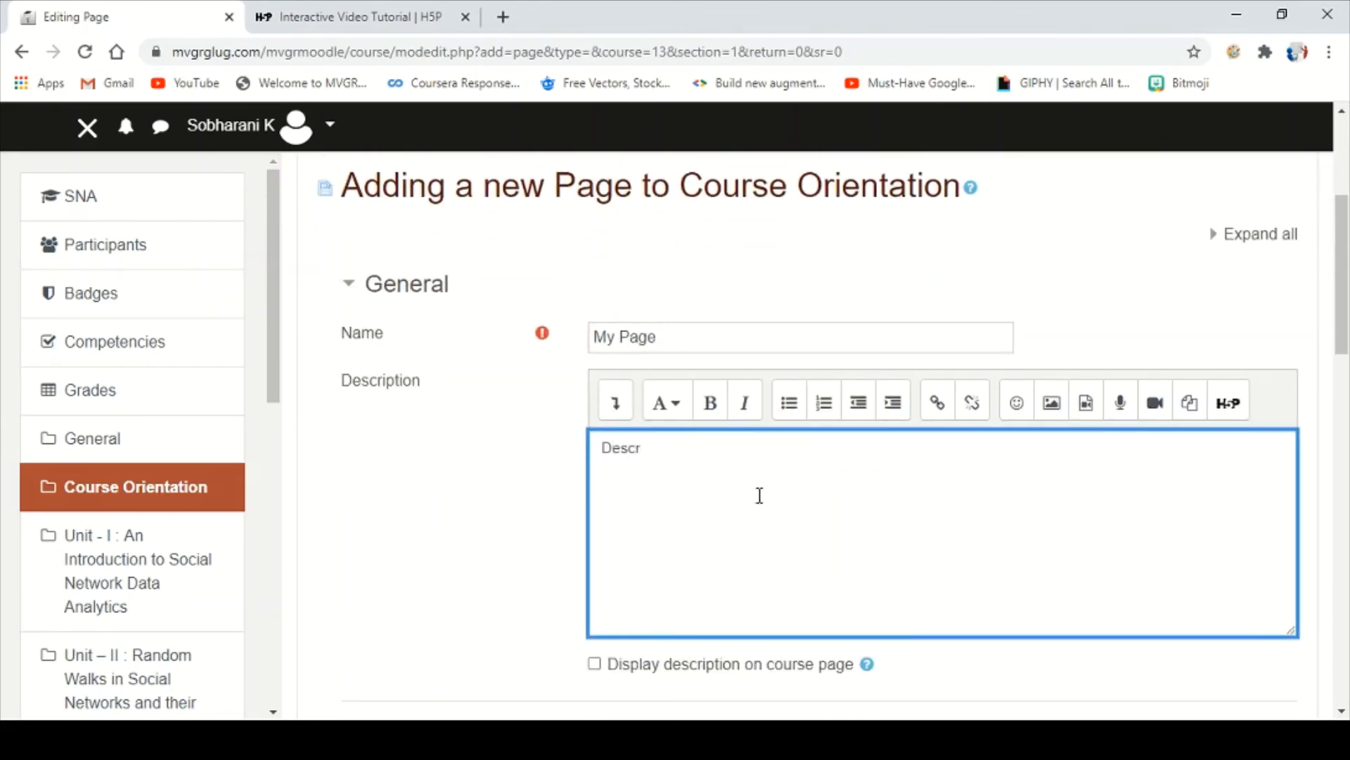
{"action": "type", "text": "iption"}
{"action": "scroll", "coordinate": [759, 495], "scroll_direction": "down", "scroll_amount": 7}
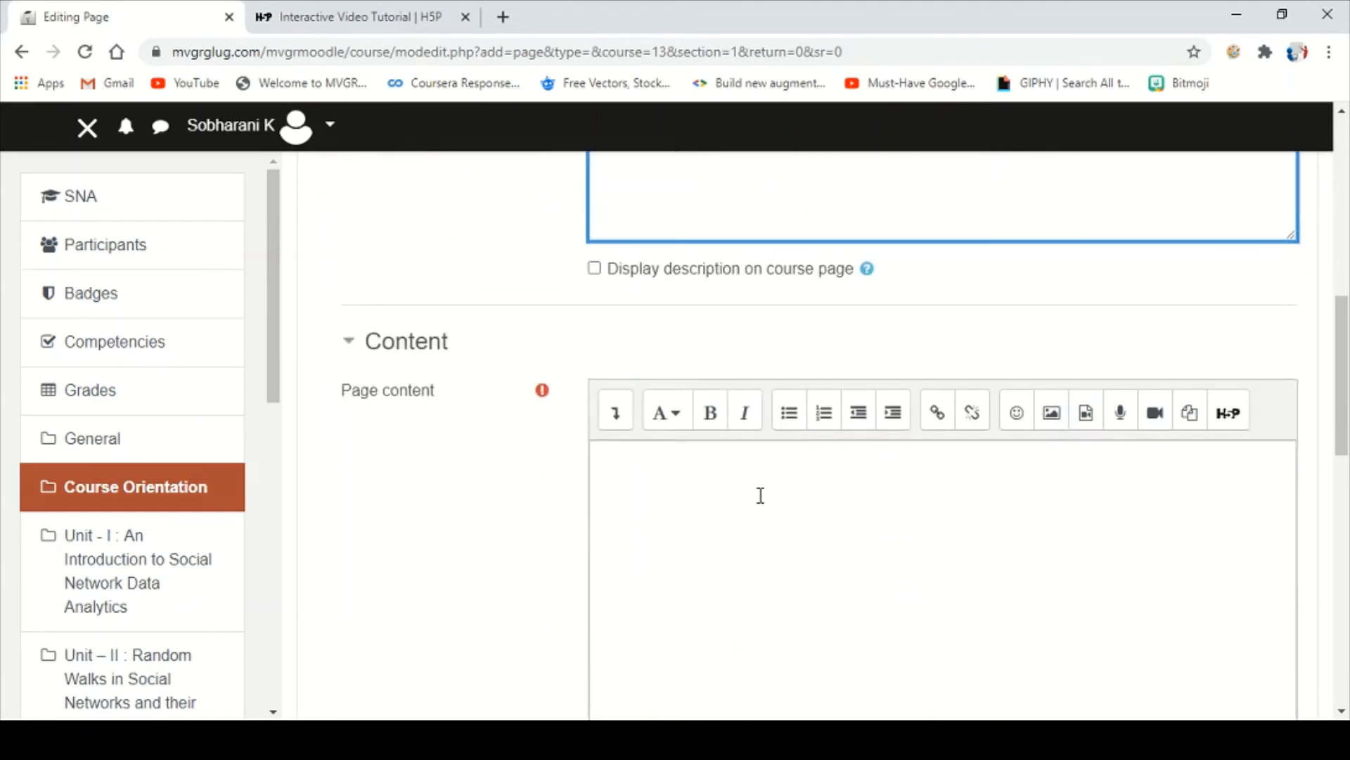
{"action": "left_click", "coordinate": [757, 496]}
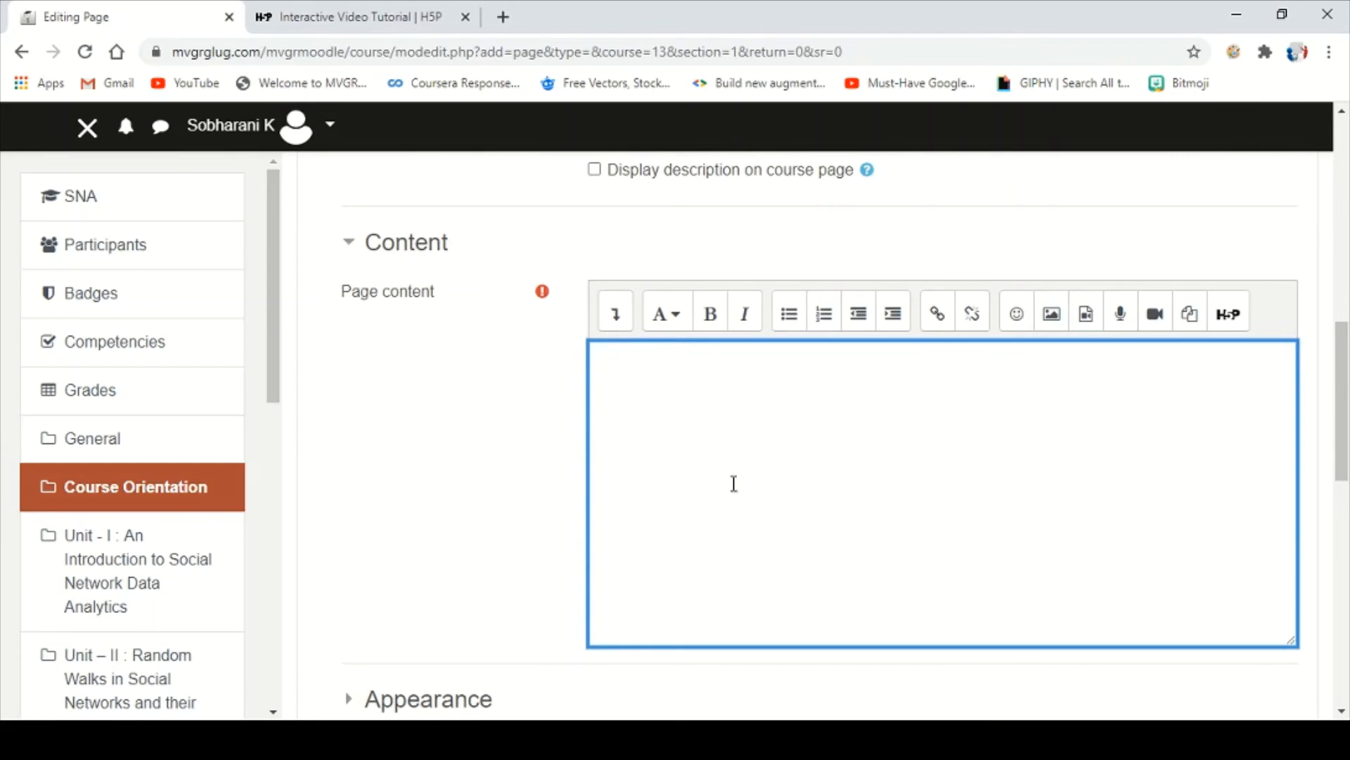
{"action": "type", "text": "cone"}
{"action": "type", "text": "ntent"}
Save and display the new page, and return to the Course Orientation section of the course.
{"action": "scroll", "coordinate": [1179, 374], "scroll_direction": "down", "scroll_amount": 3}
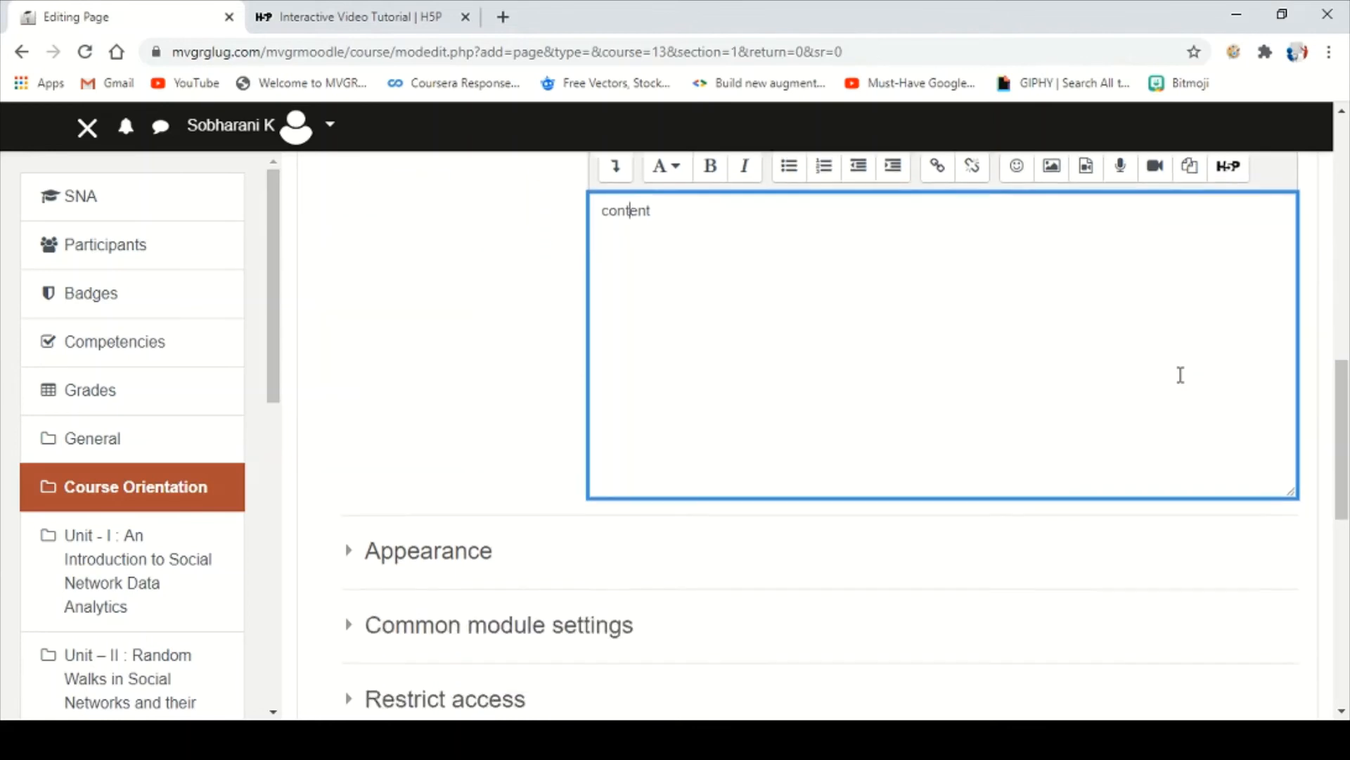
{"action": "scroll", "coordinate": [1179, 373], "scroll_direction": "down", "scroll_amount": 7}
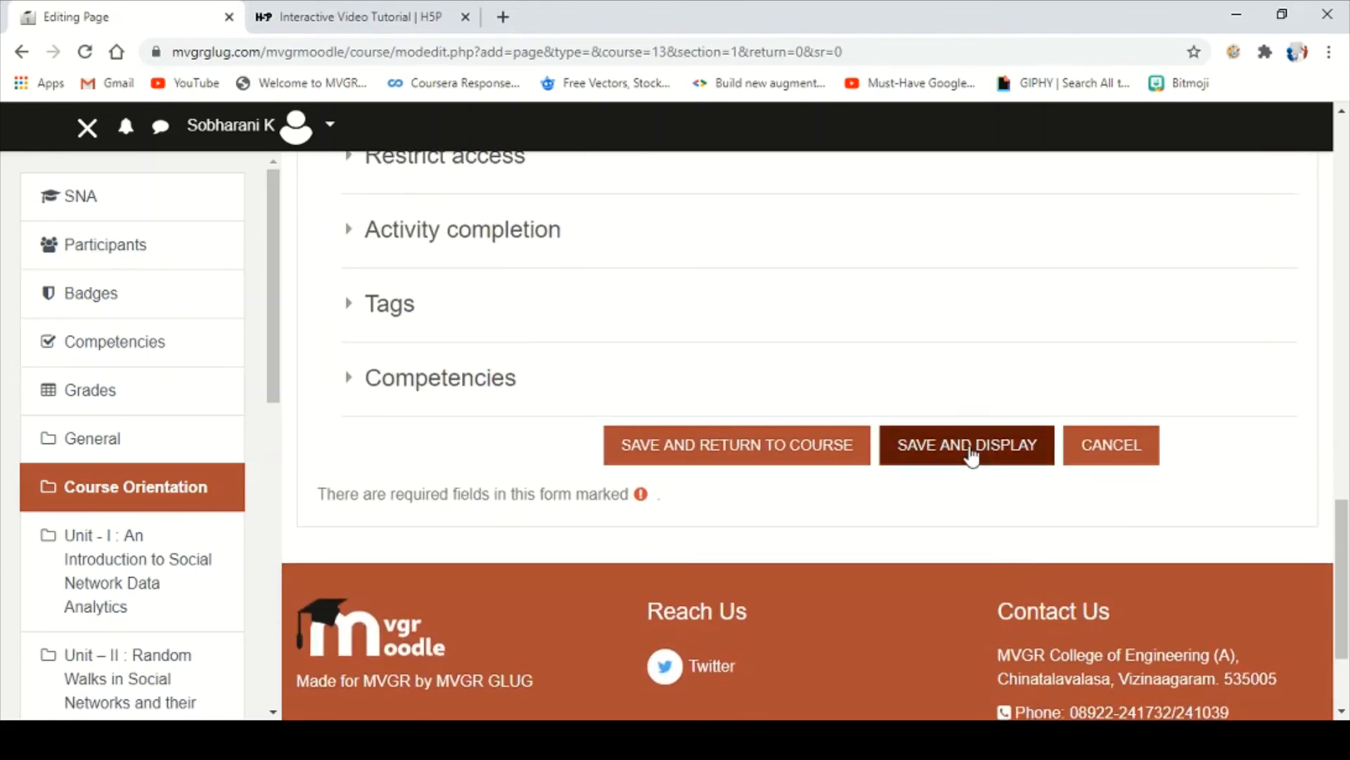
{"action": "left_click", "coordinate": [970, 450]}
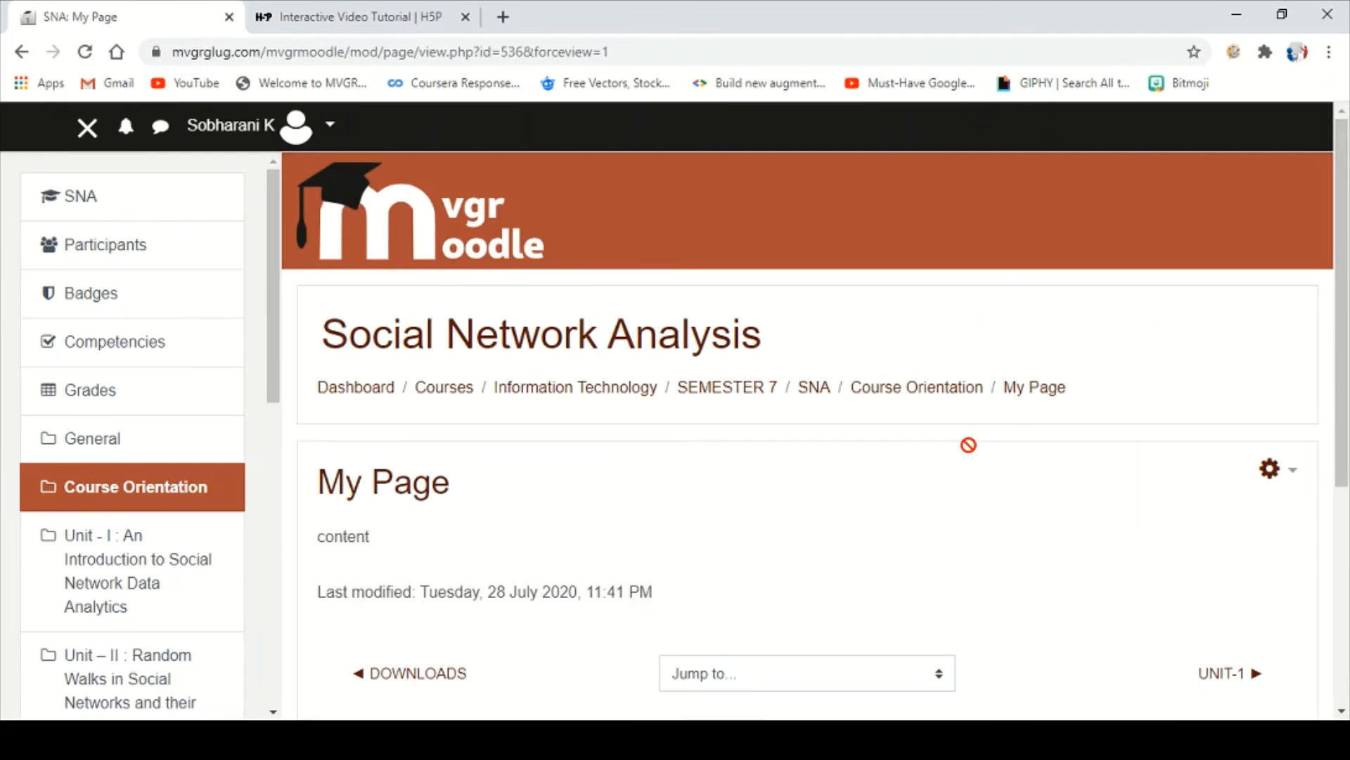
{"action": "left_click", "coordinate": [916, 393]}
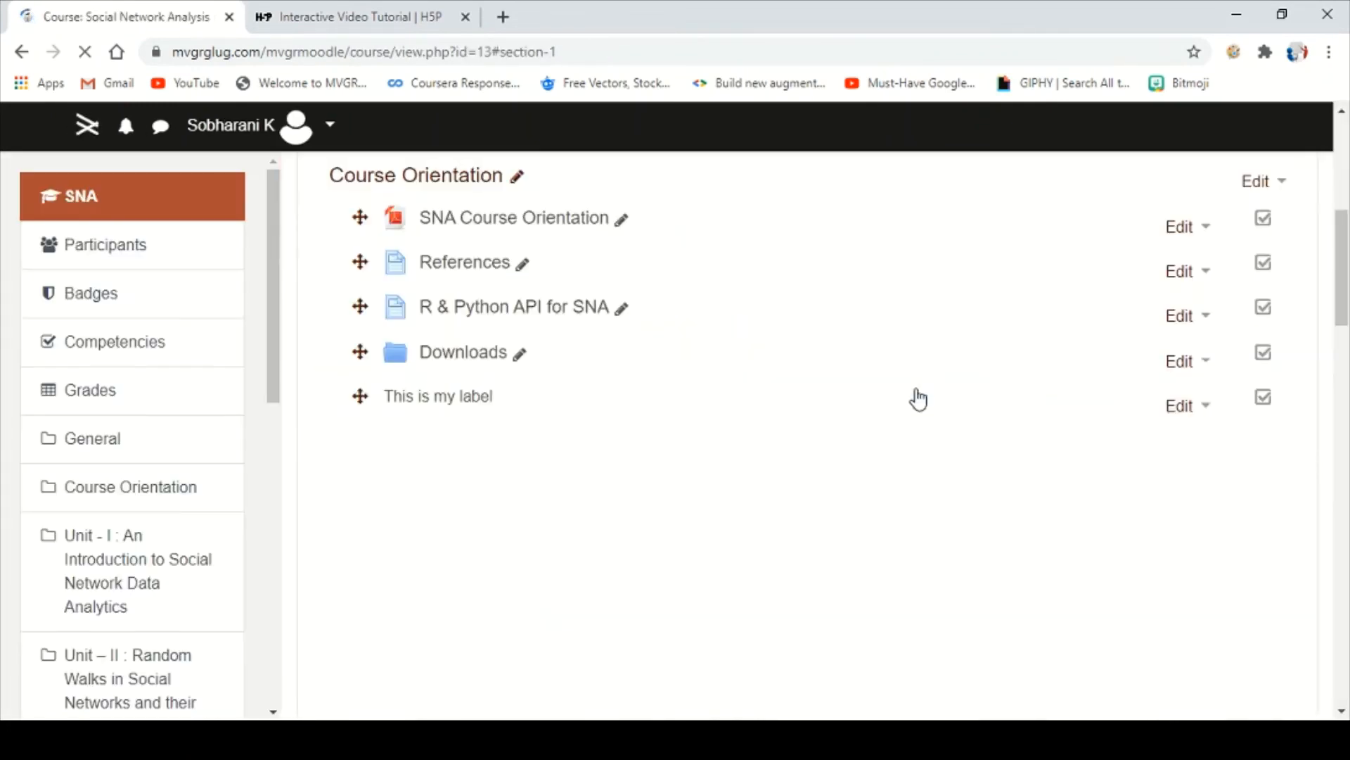
Open My Page from the course to view its content, and return to the Course Orientation section.
{"action": "scroll", "coordinate": [761, 389], "scroll_direction": "down", "scroll_amount": 7}
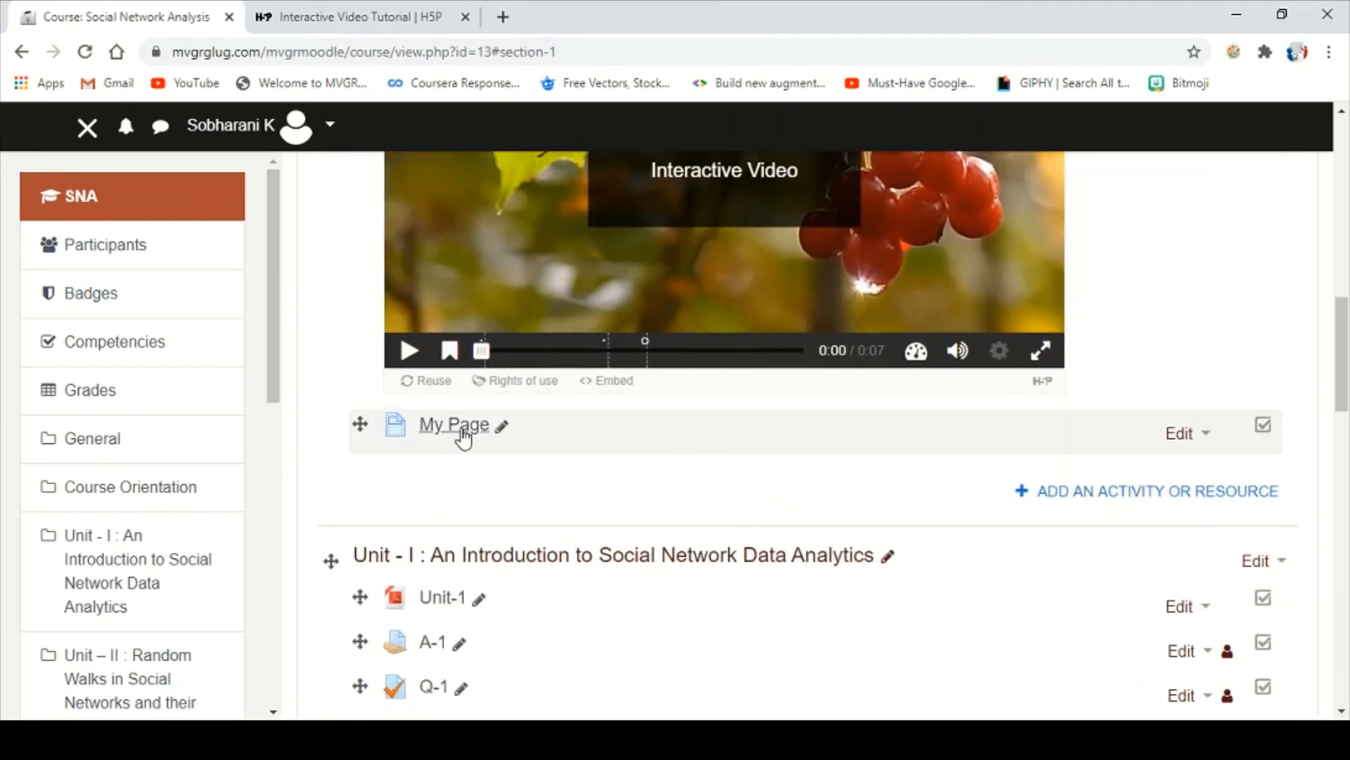
{"action": "left_click", "coordinate": [457, 426]}
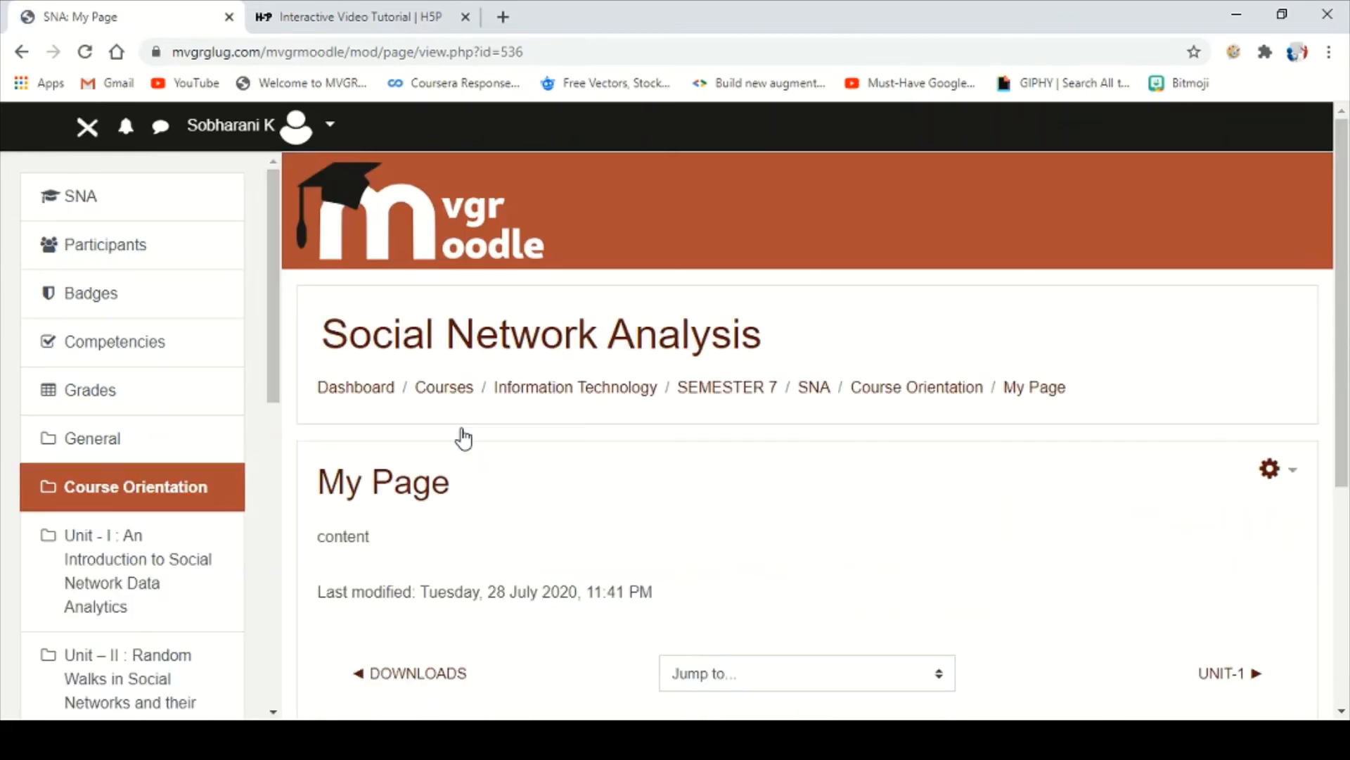
{"action": "scroll", "coordinate": [450, 436], "scroll_direction": "down", "scroll_amount": 3}
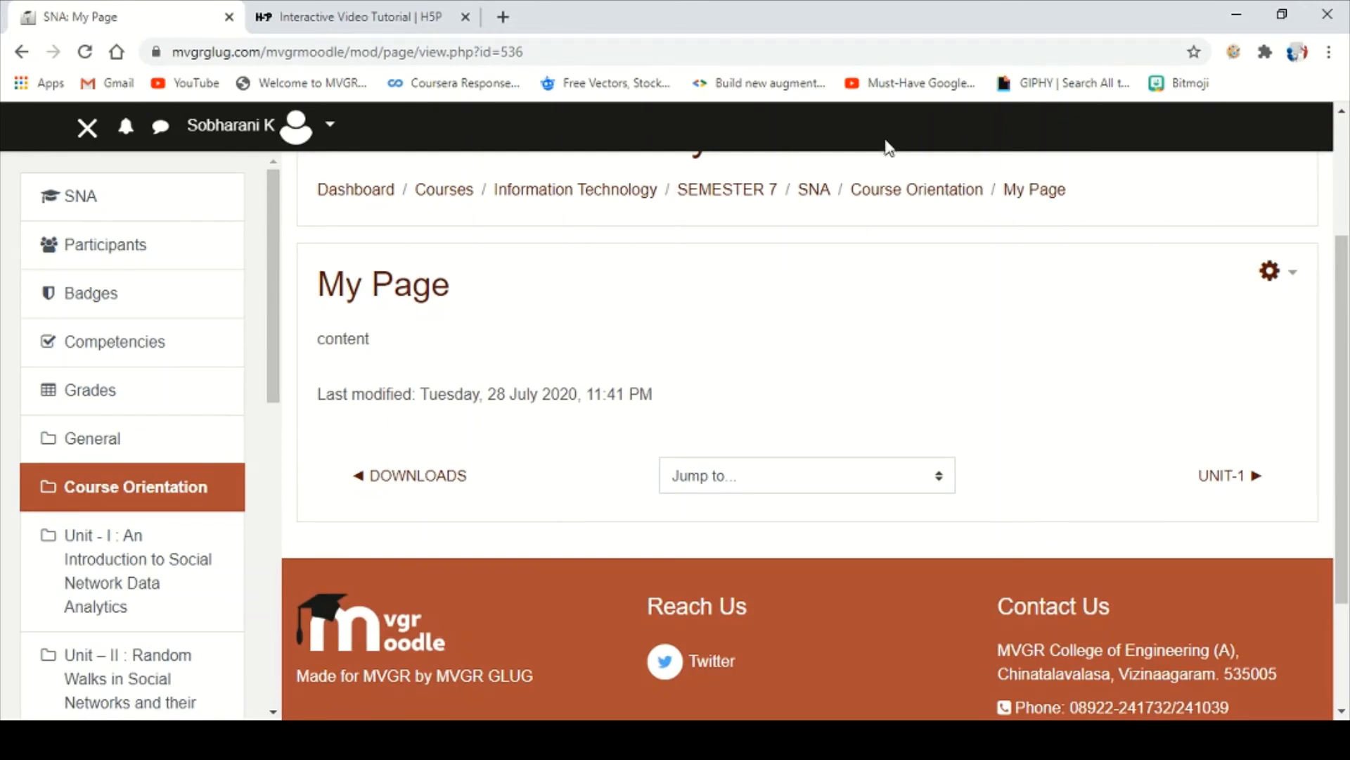
{"action": "left_click", "coordinate": [890, 194]}
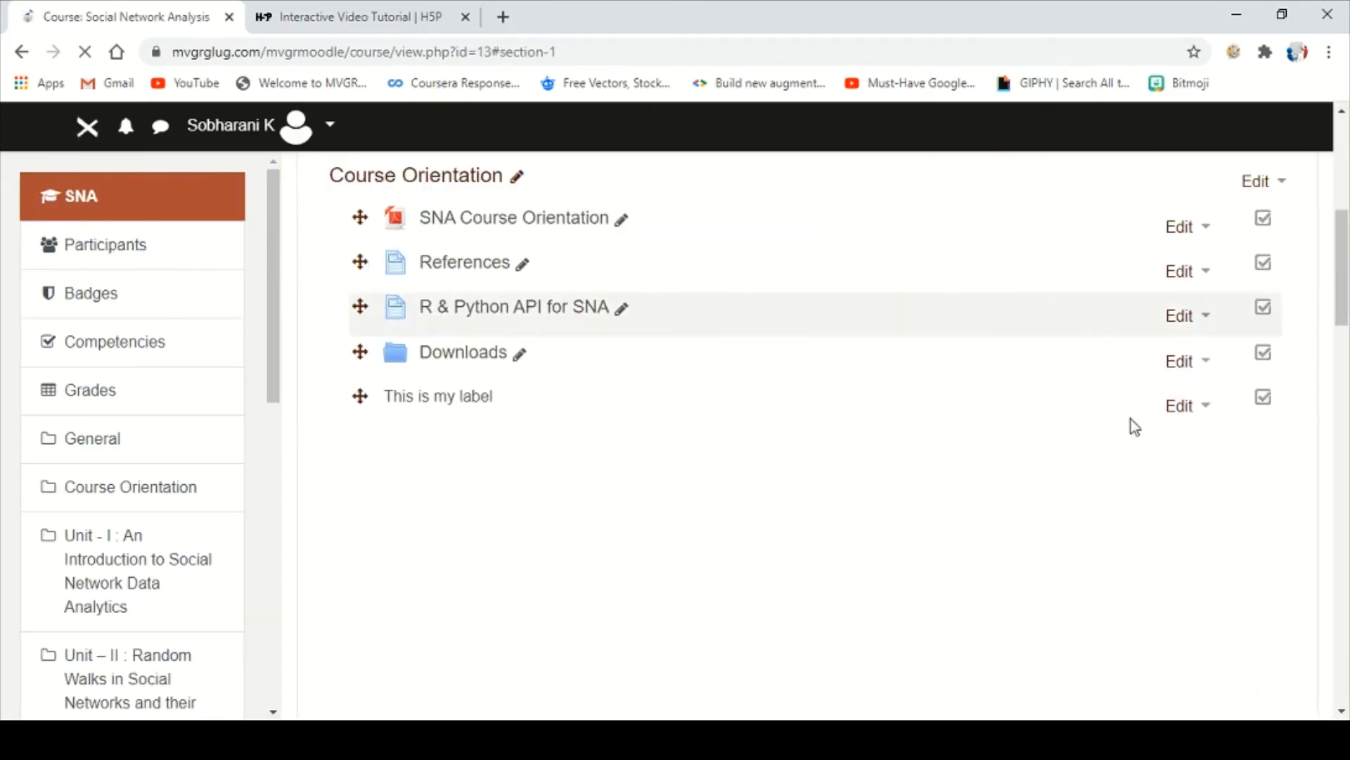
Start a new URL resource in the Course Orientation section and name it "Text to display".
{"action": "left_click", "coordinate": [1343, 710]}
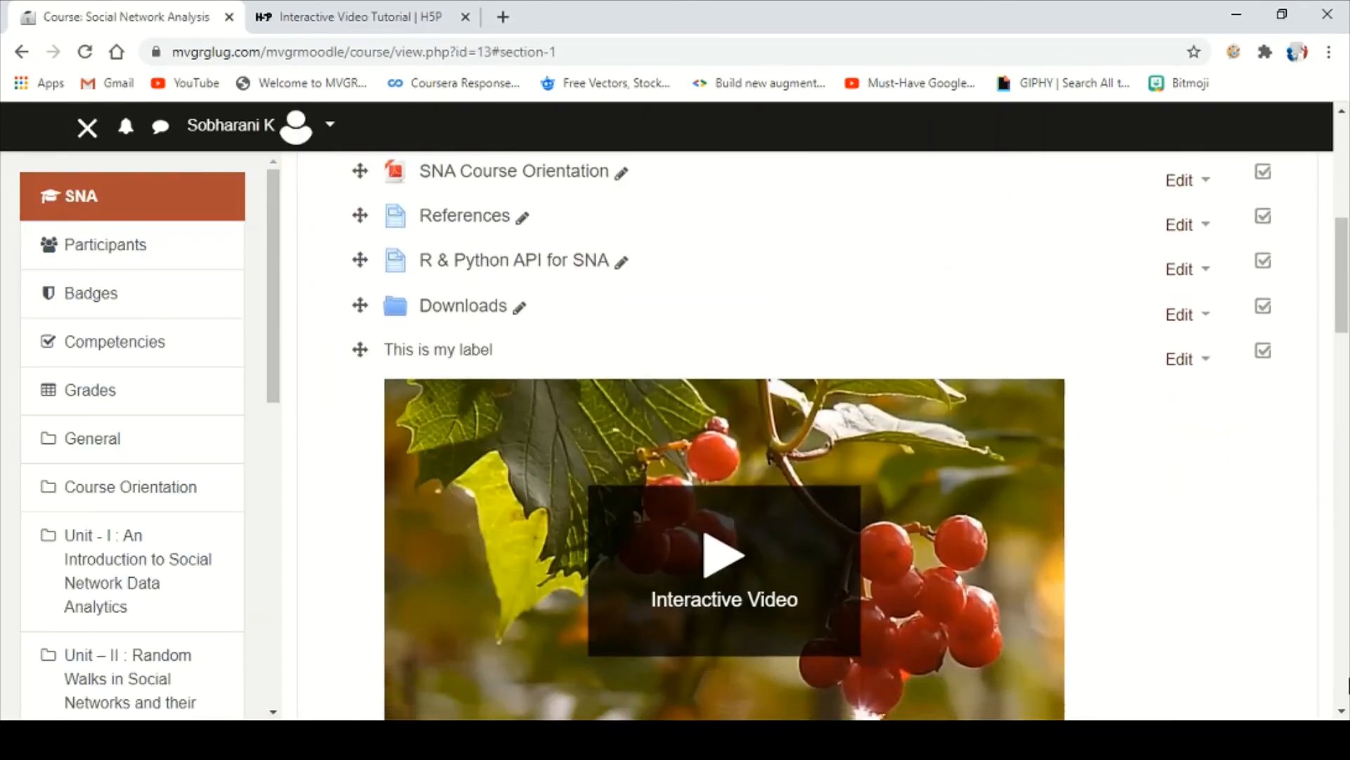
{"action": "left_click", "coordinate": [1344, 685]}
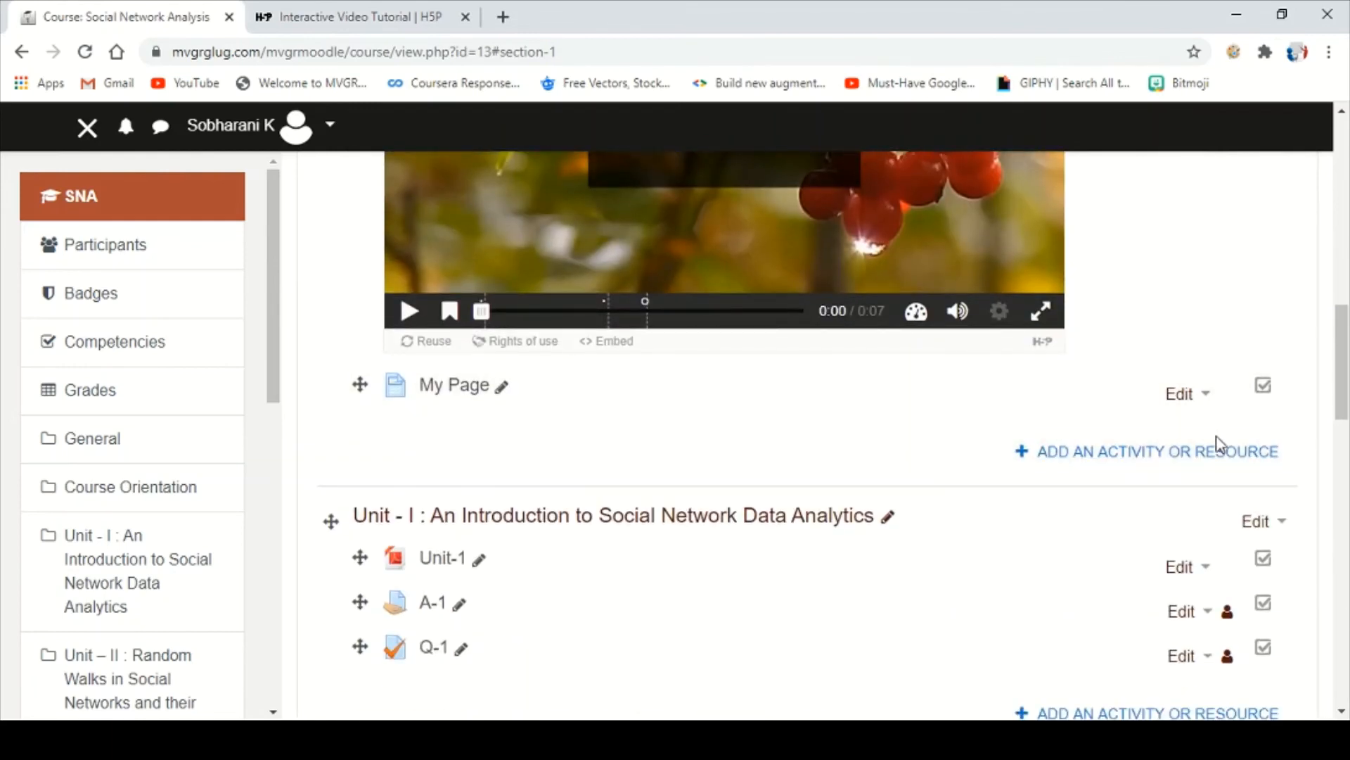
{"action": "left_click", "coordinate": [1201, 454]}
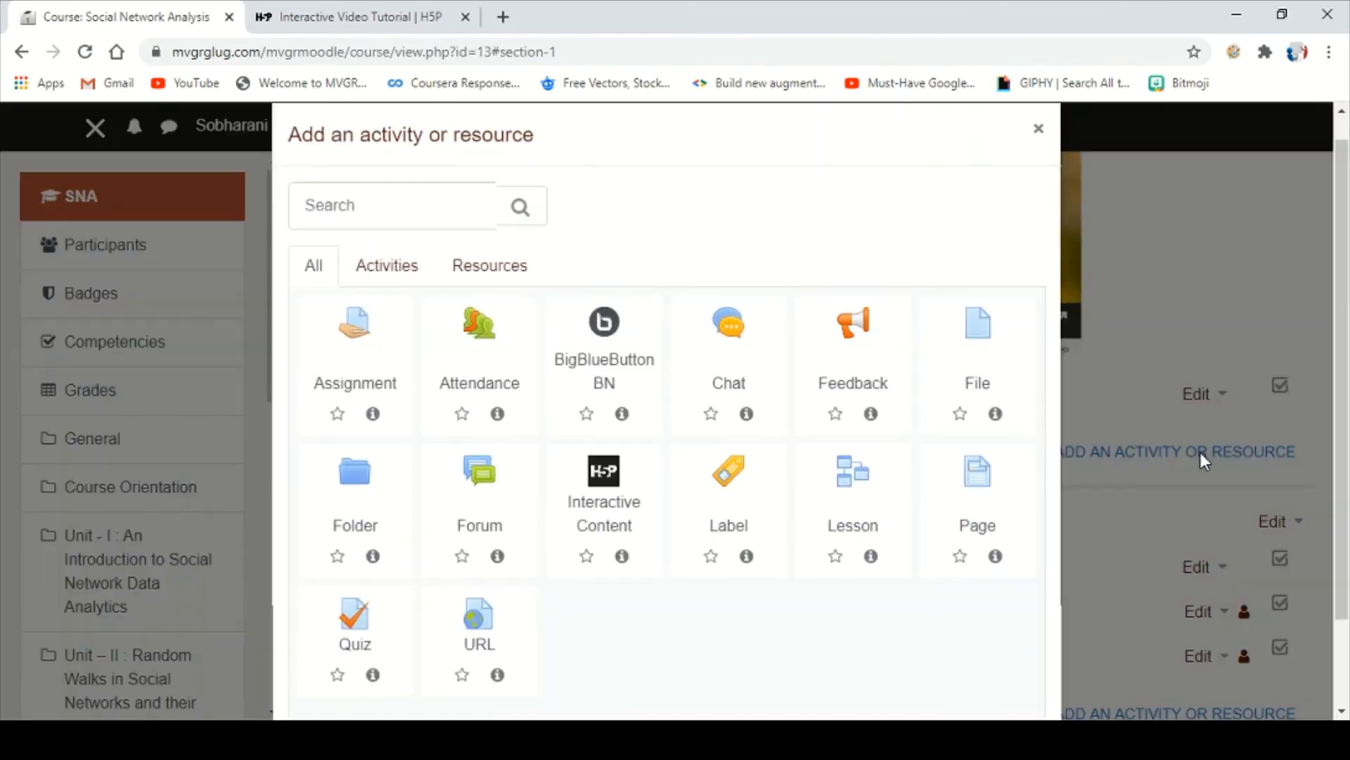
{"action": "left_click", "coordinate": [498, 273]}
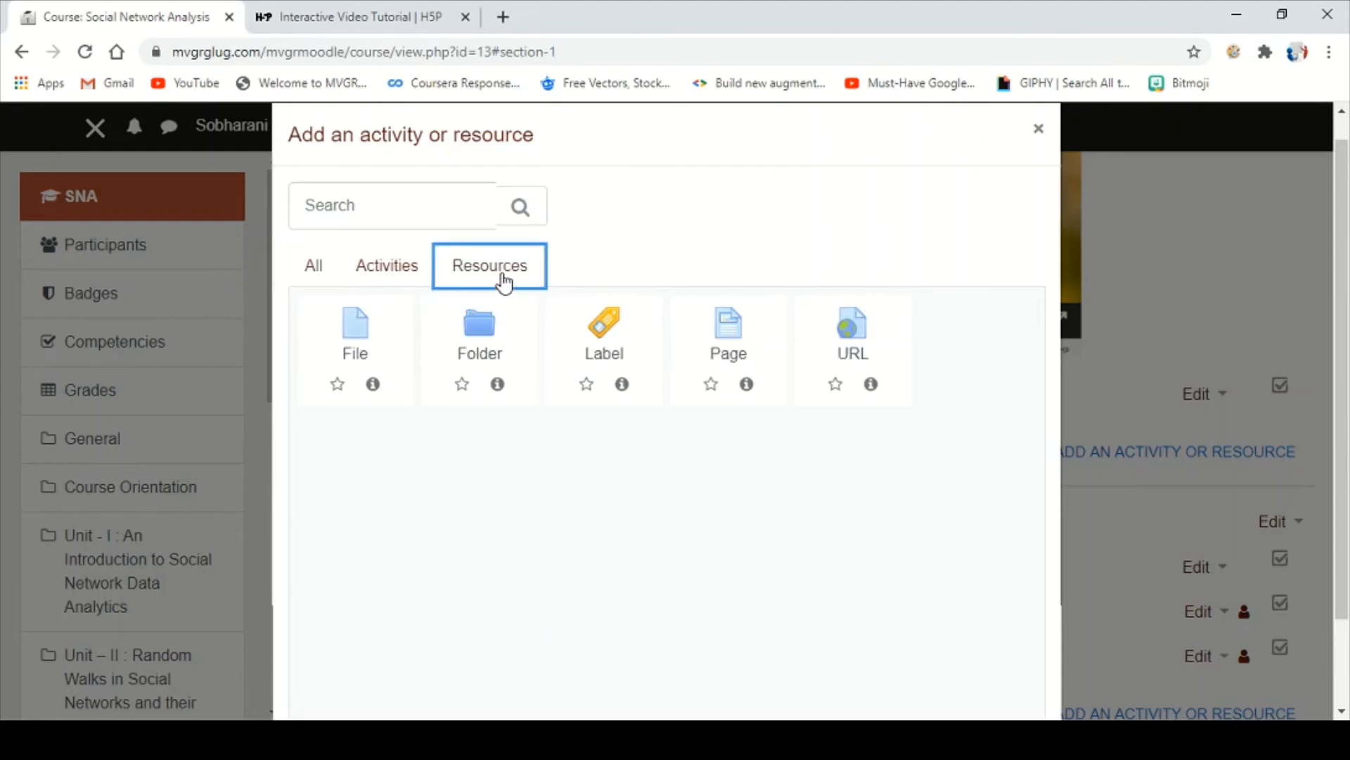
{"action": "left_click", "coordinate": [860, 327]}
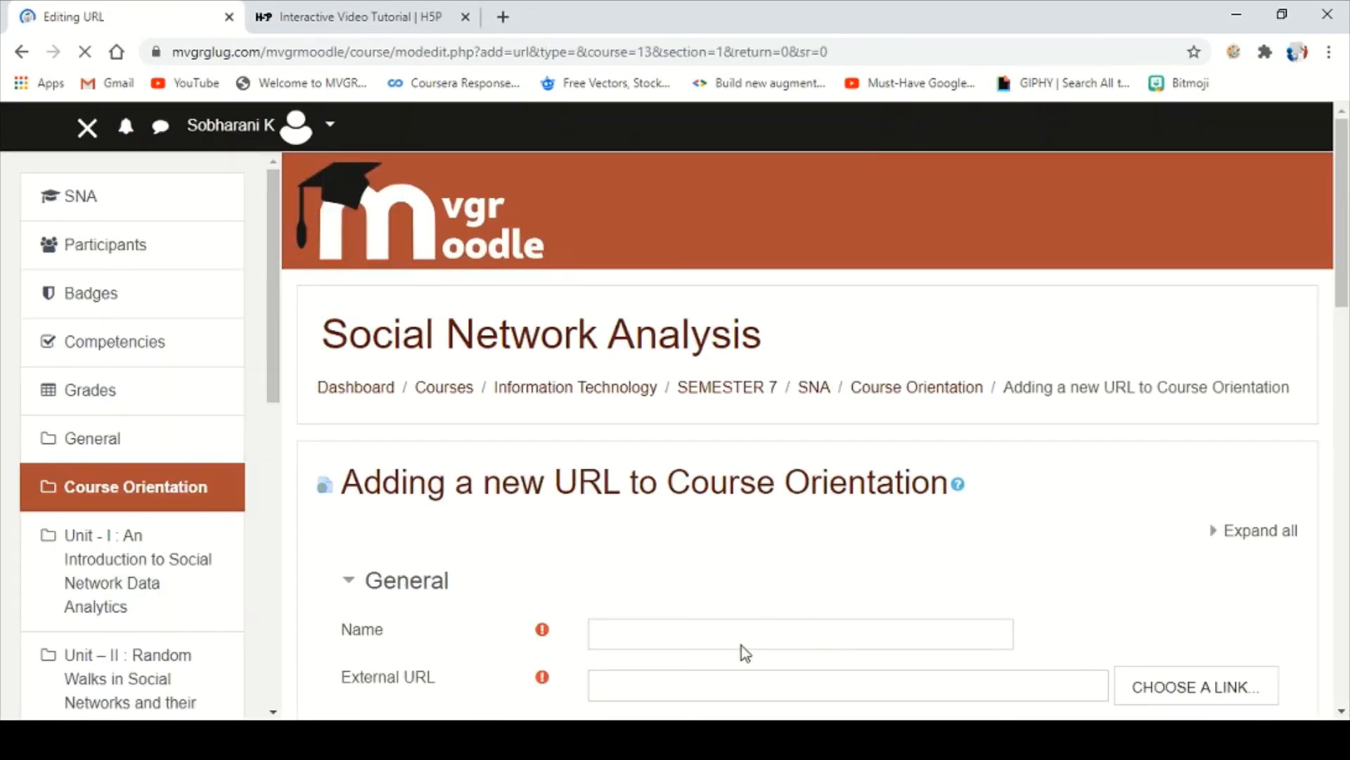
{"action": "left_click", "coordinate": [742, 645]}
{"action": "type", "text": "Te"}
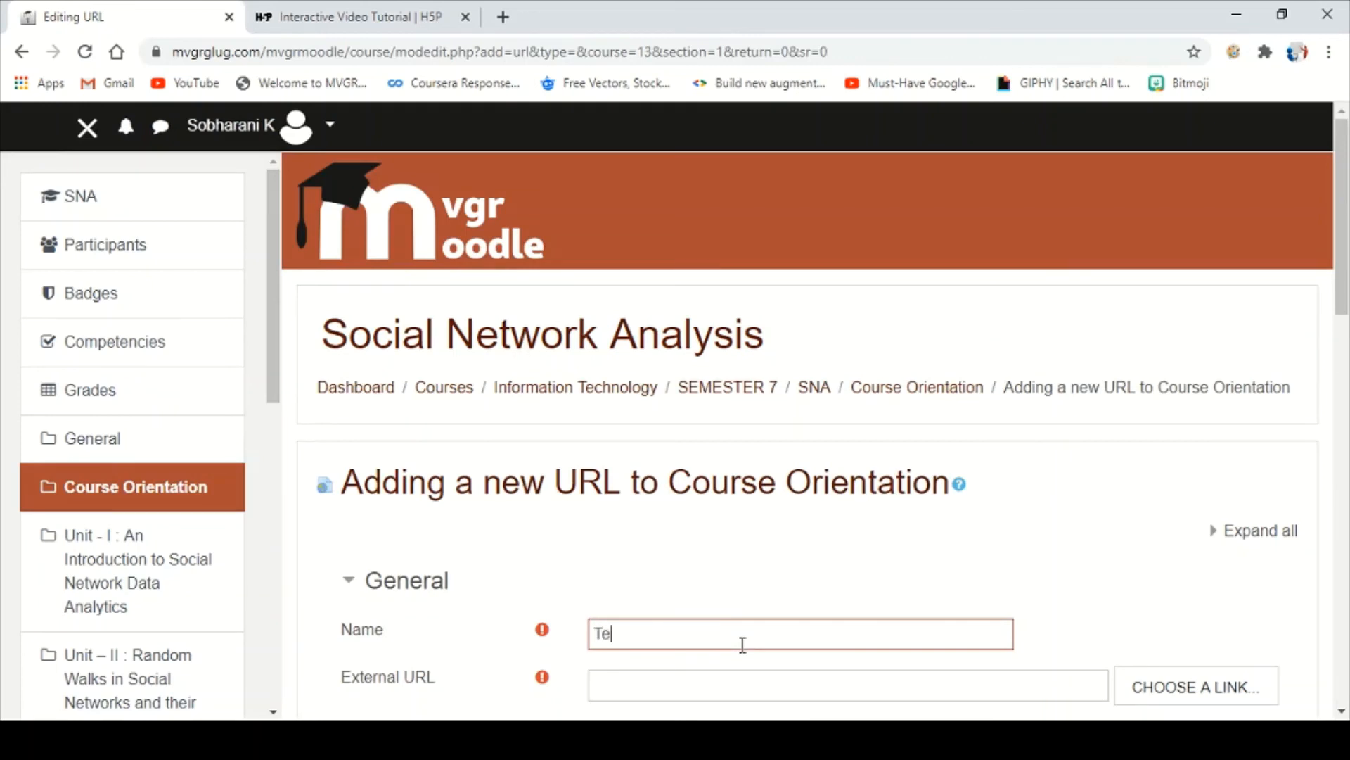
{"action": "type", "text": "xt tio"}
{"action": "key", "text": "Right"}
{"action": "key", "text": "BackSpace"}
{"action": "type", "text": "display"}
{"action": "scroll", "coordinate": [743, 644], "scroll_direction": "down", "scroll_amount": 3}
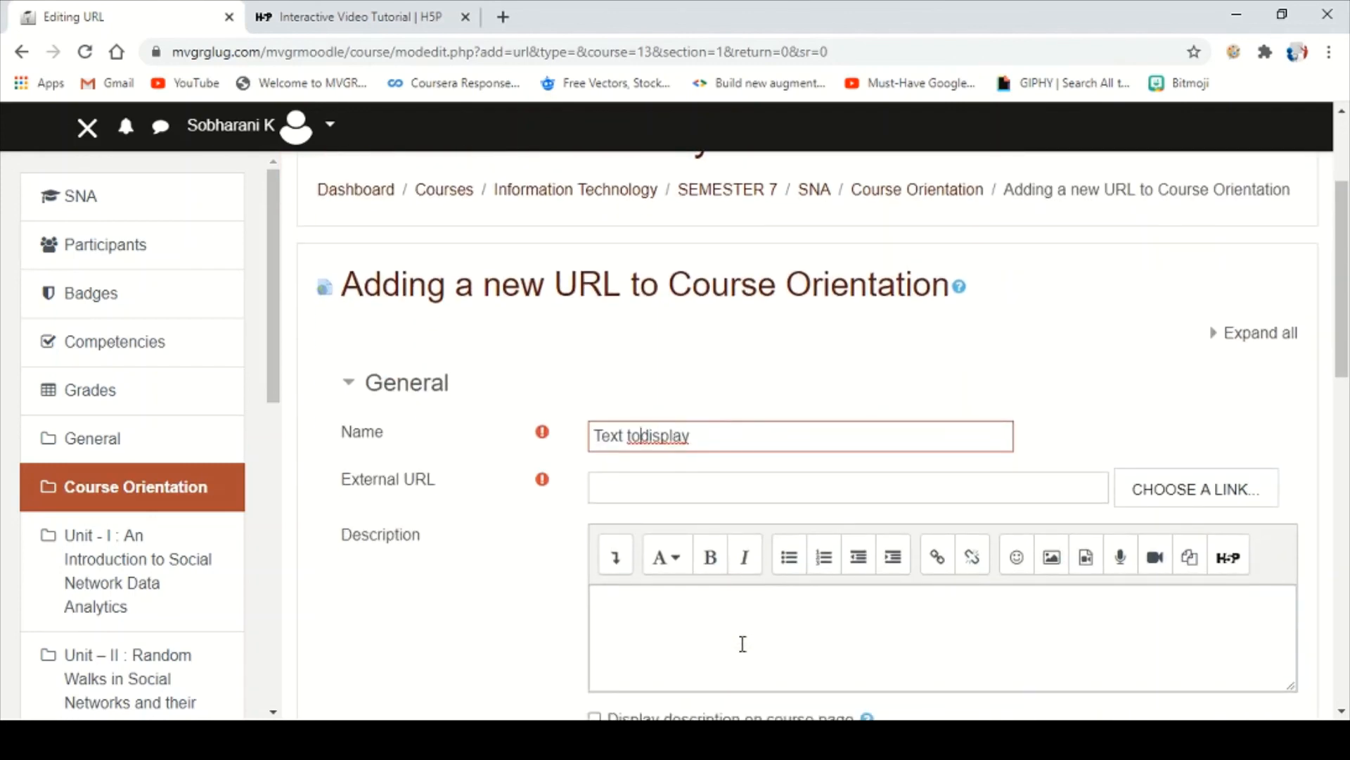
{"action": "left_click", "coordinate": [642, 493]}
{"action": "type", "text": "http:/"}
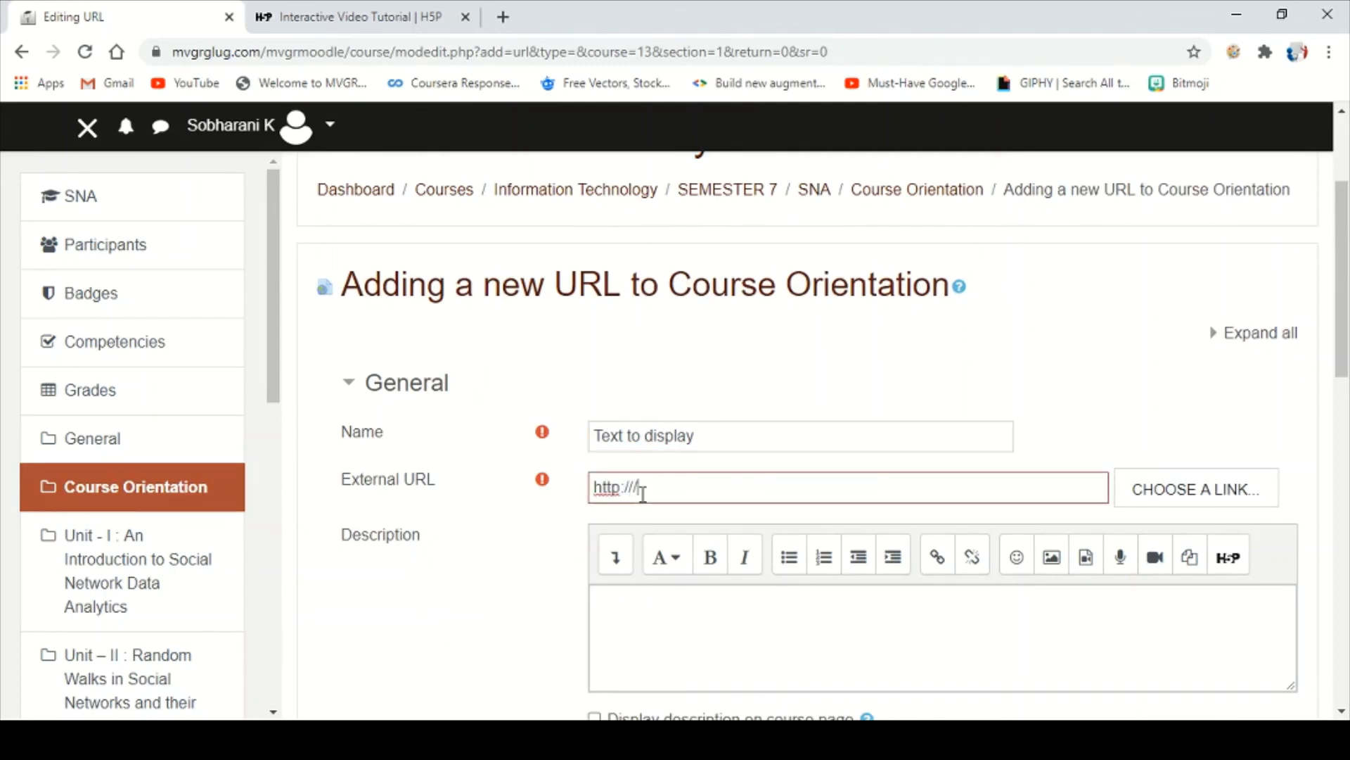
{"action": "type", "text": "/www.mvgrce.com"}
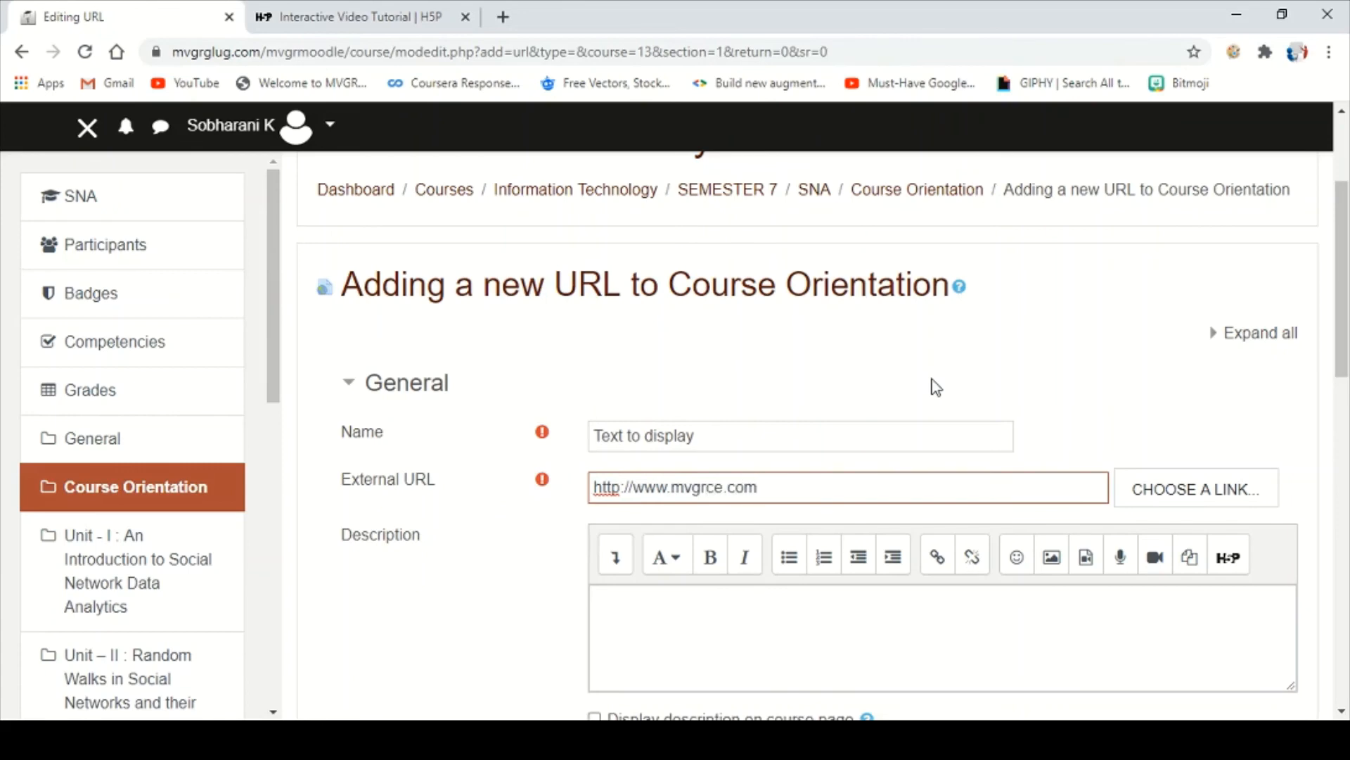
Save and display the URL resource, and return to the Course Orientation section of the course.
{"action": "scroll", "coordinate": [464, 270], "scroll_direction": "down", "scroll_amount": 5}
{"action": "scroll", "coordinate": [772, 436], "scroll_direction": "down", "scroll_amount": 9}
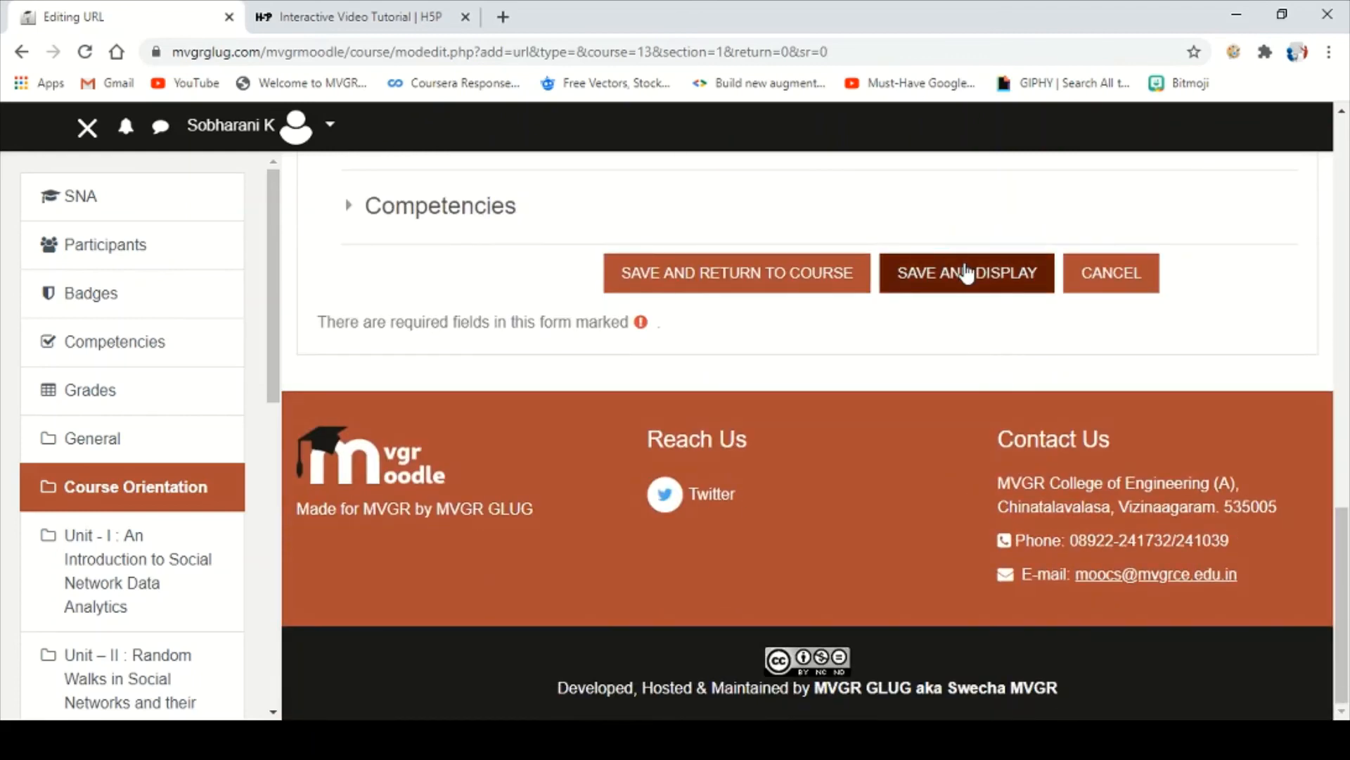
{"action": "left_click", "coordinate": [966, 273]}
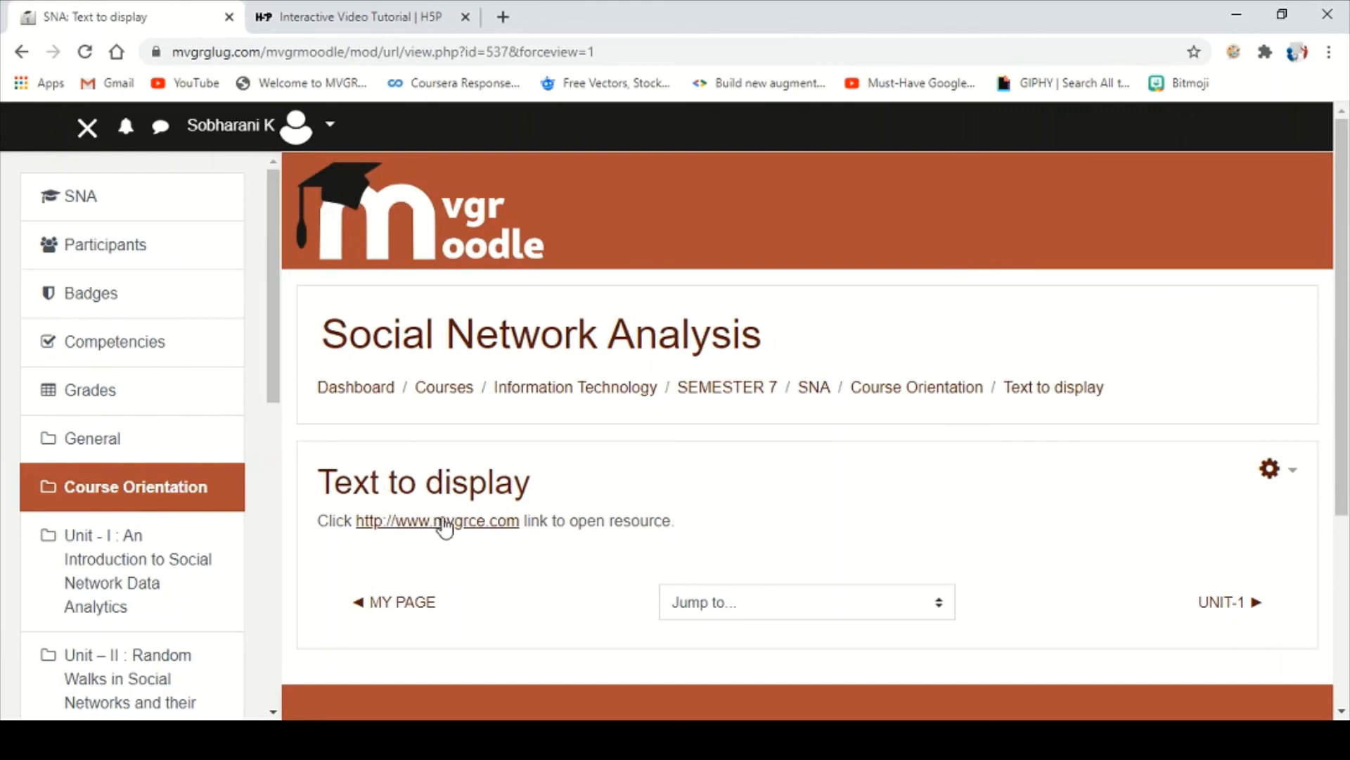
{"action": "left_click", "coordinate": [913, 391]}
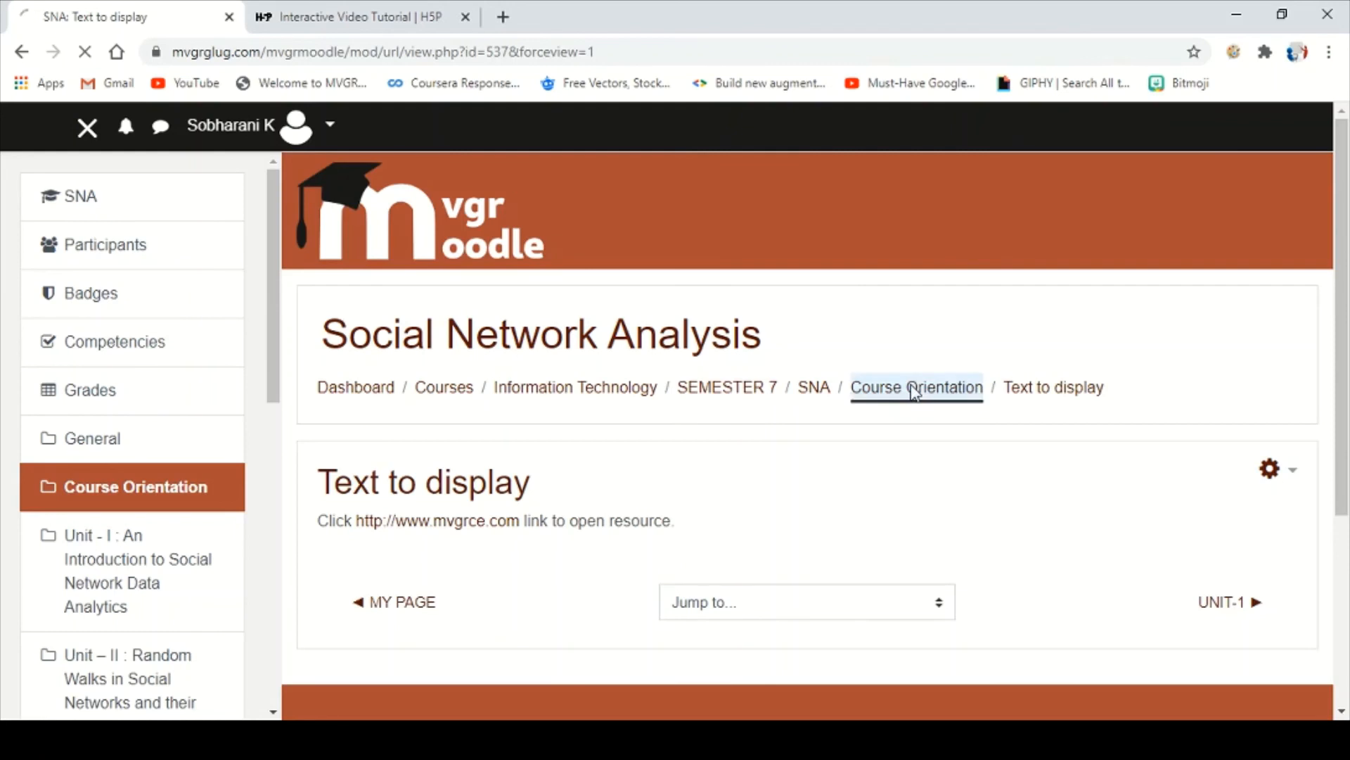